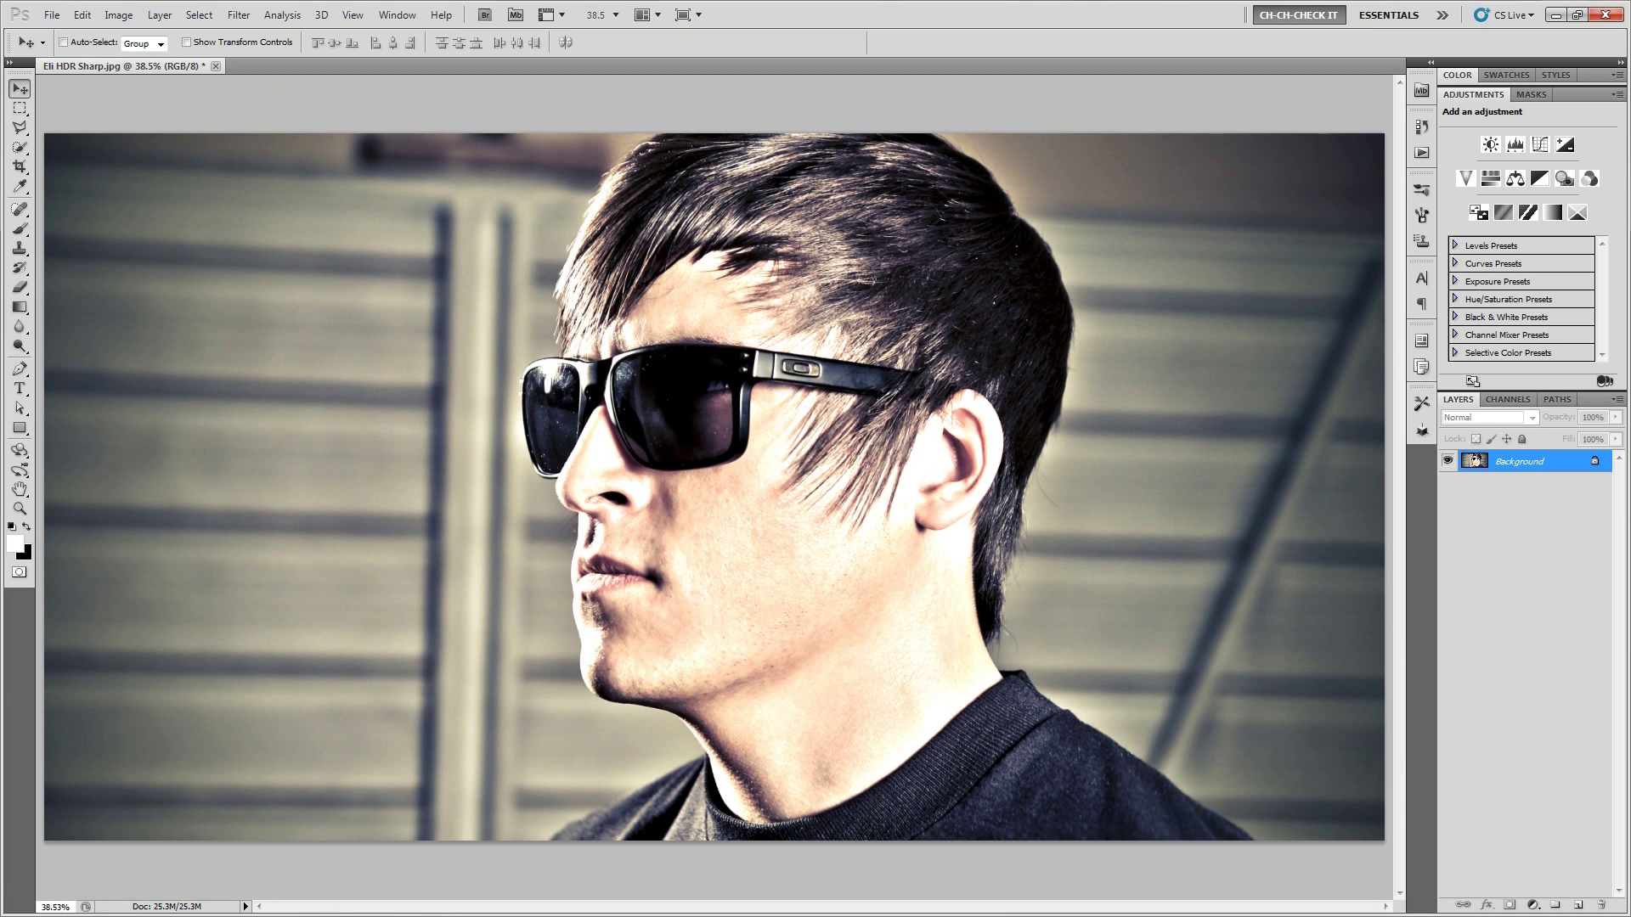
# - Switch to the HDR Effect folder holding source exposures IMG_6607, IMG_6608 and IMG_6609
pyautogui.hotkey('alt', 'Tab')
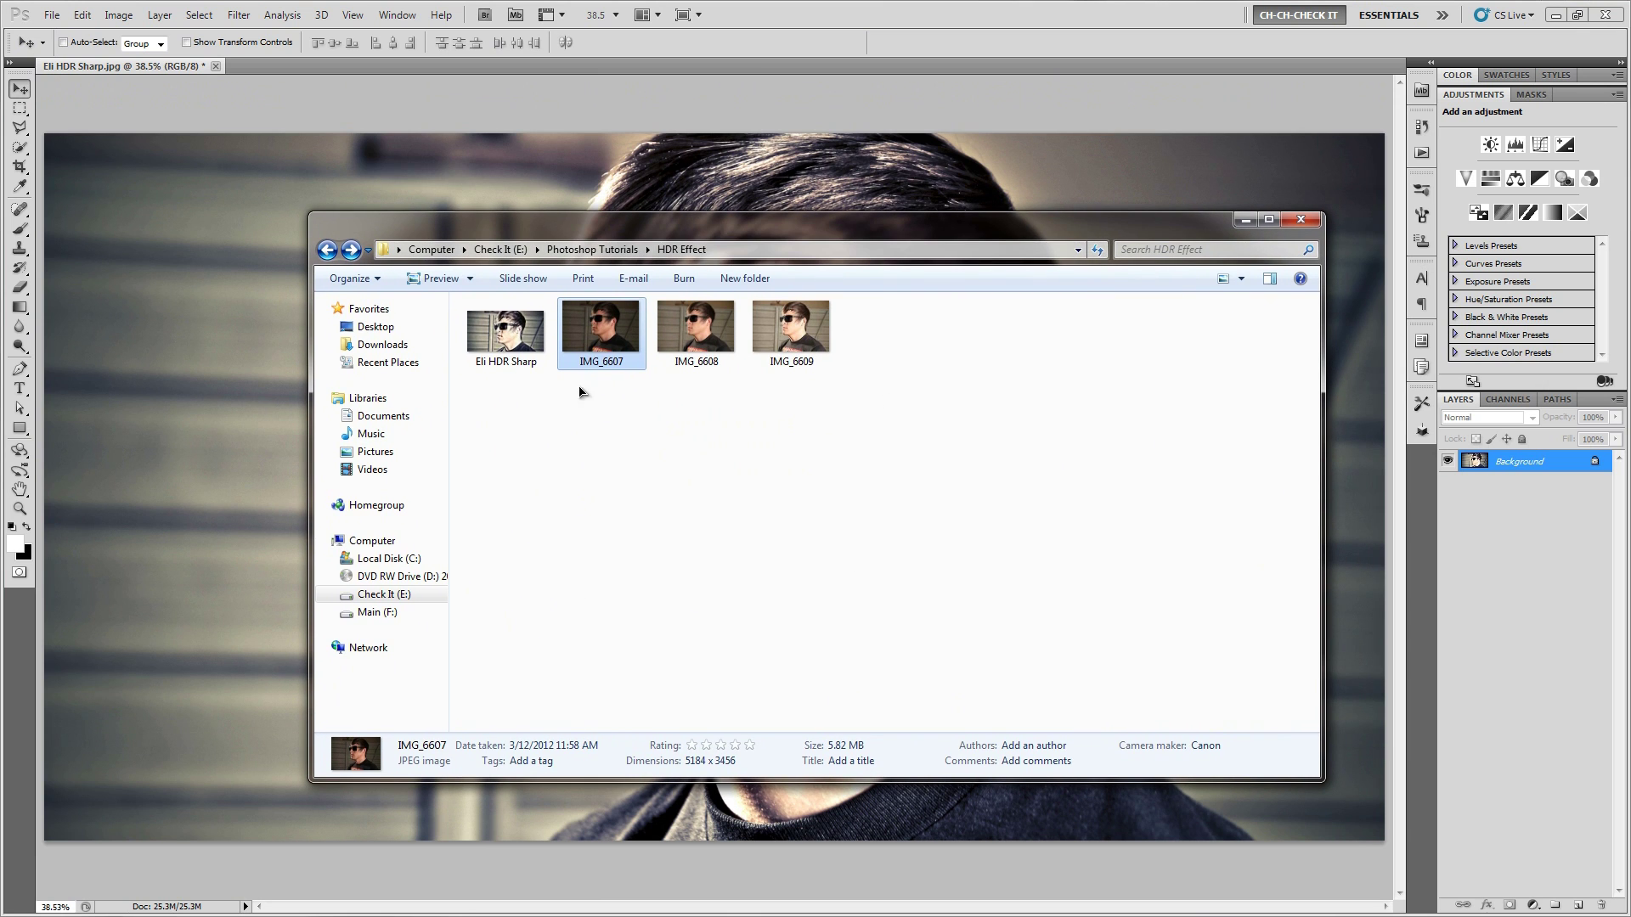
pyautogui.moveTo(597, 474); pyautogui.dragTo(807, 357)
pyautogui.click(716, 553)
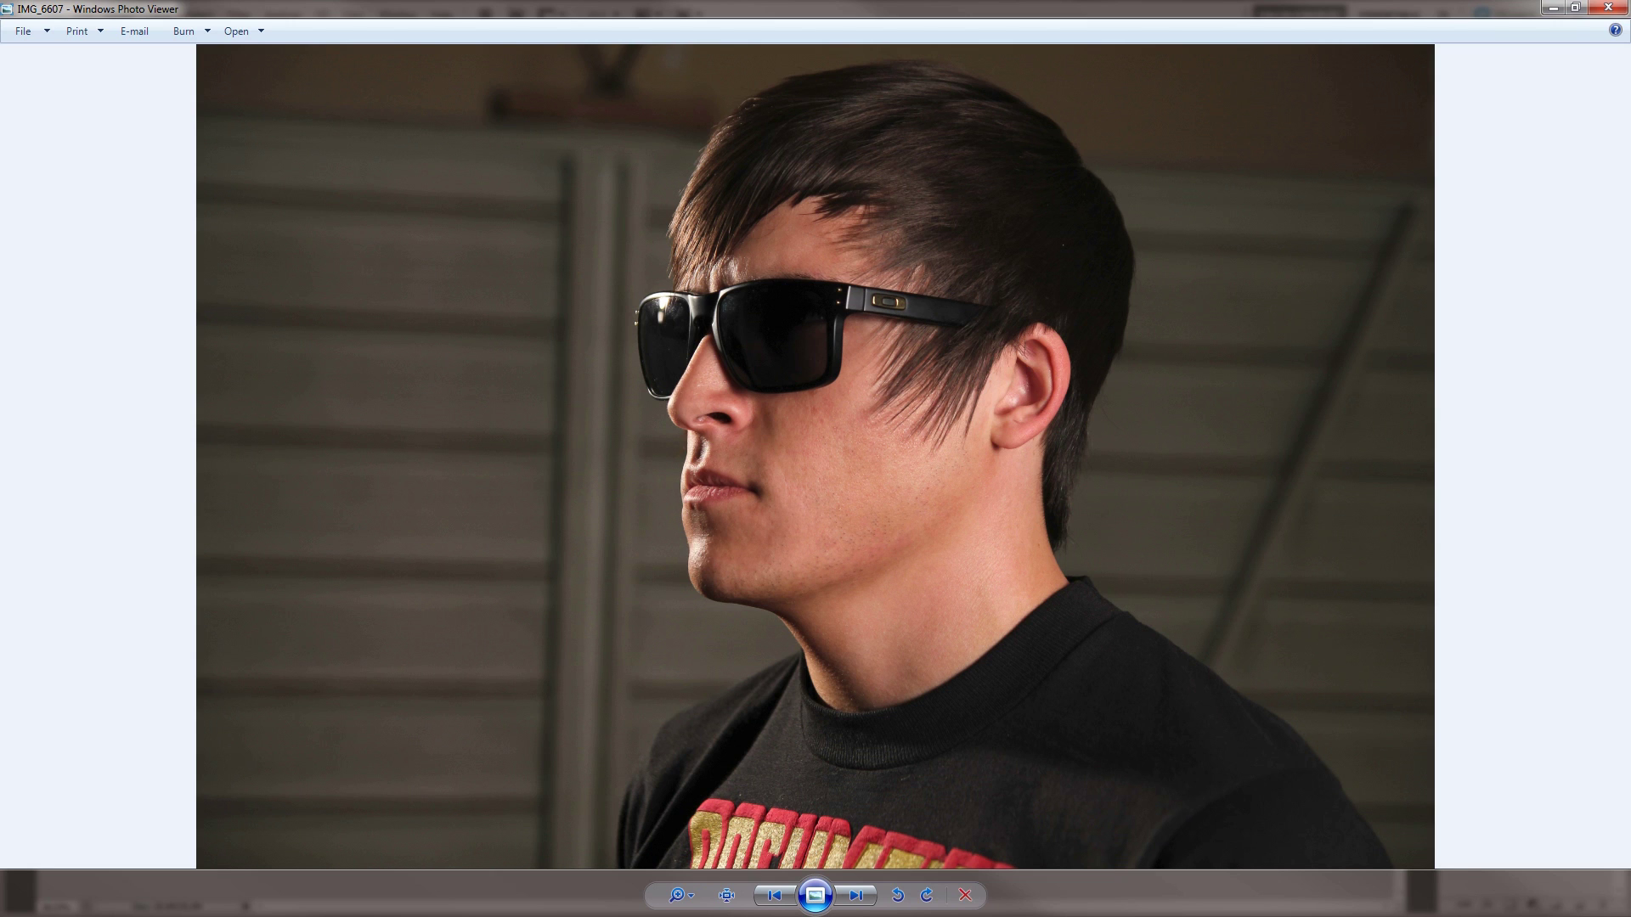
pyautogui.press('Right')
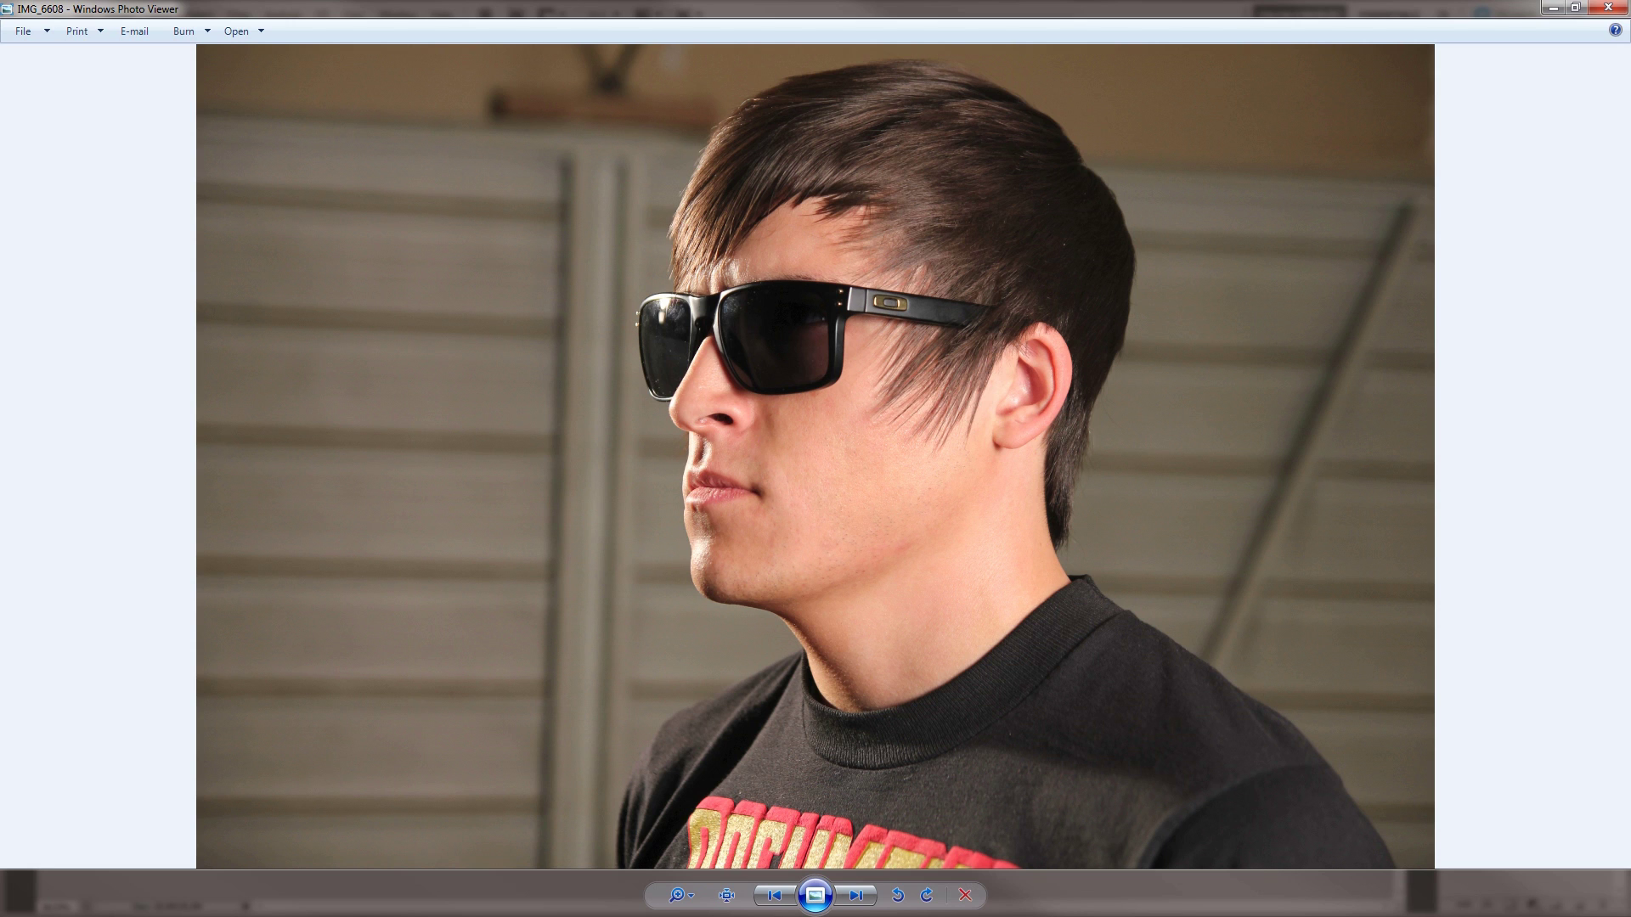
pyautogui.press('Right')
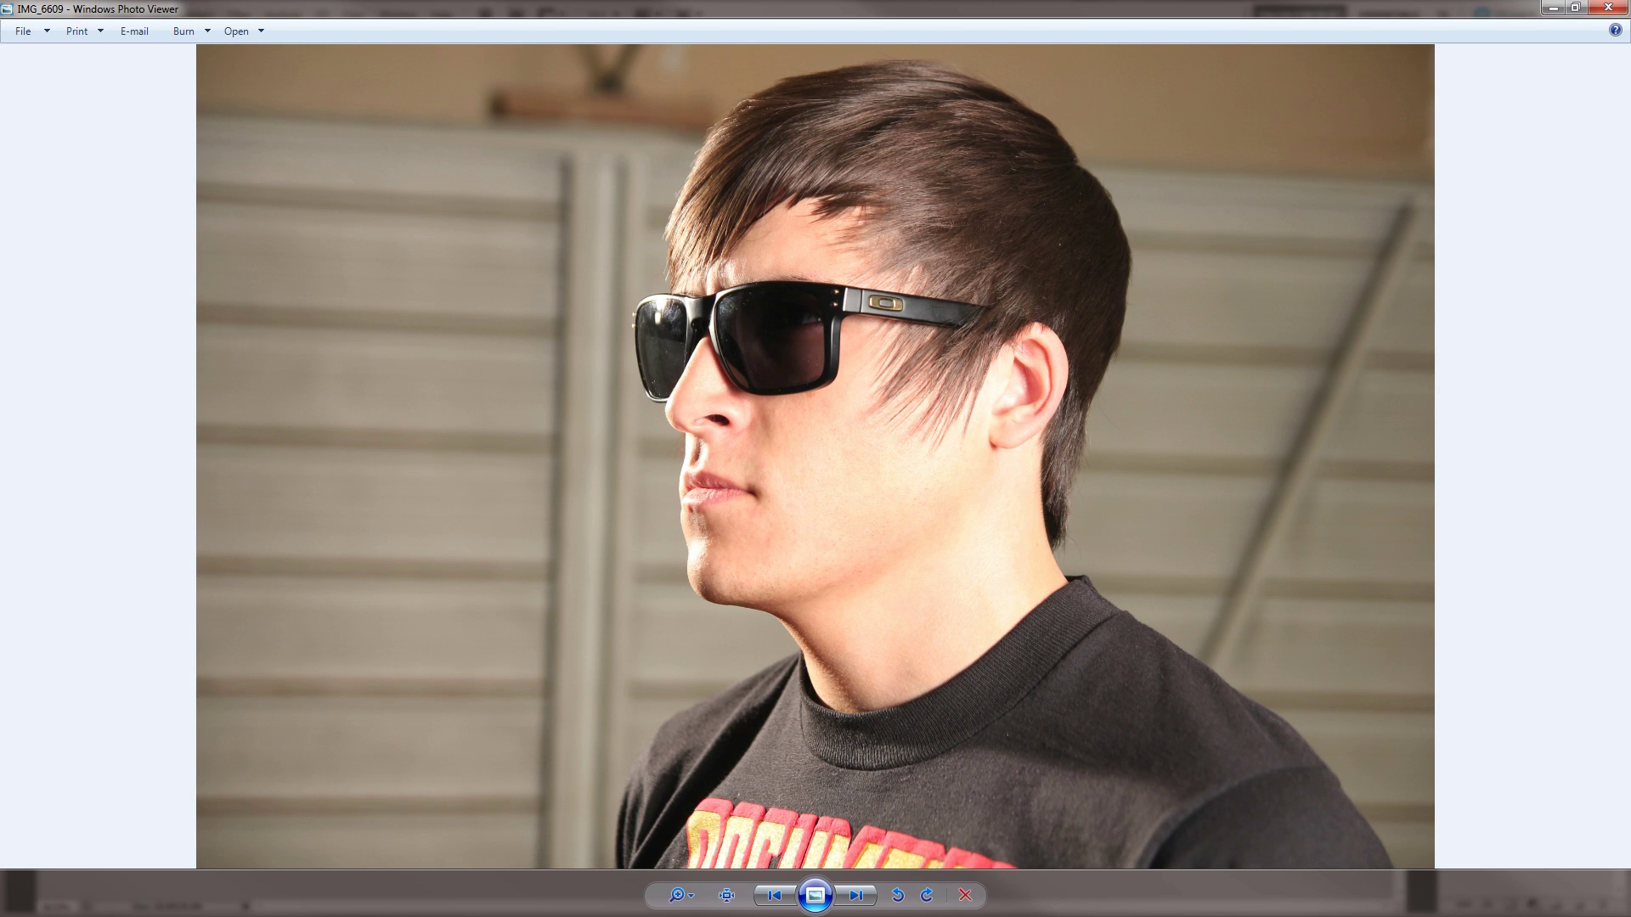
pyautogui.press('Left')
pyautogui.press('Left')
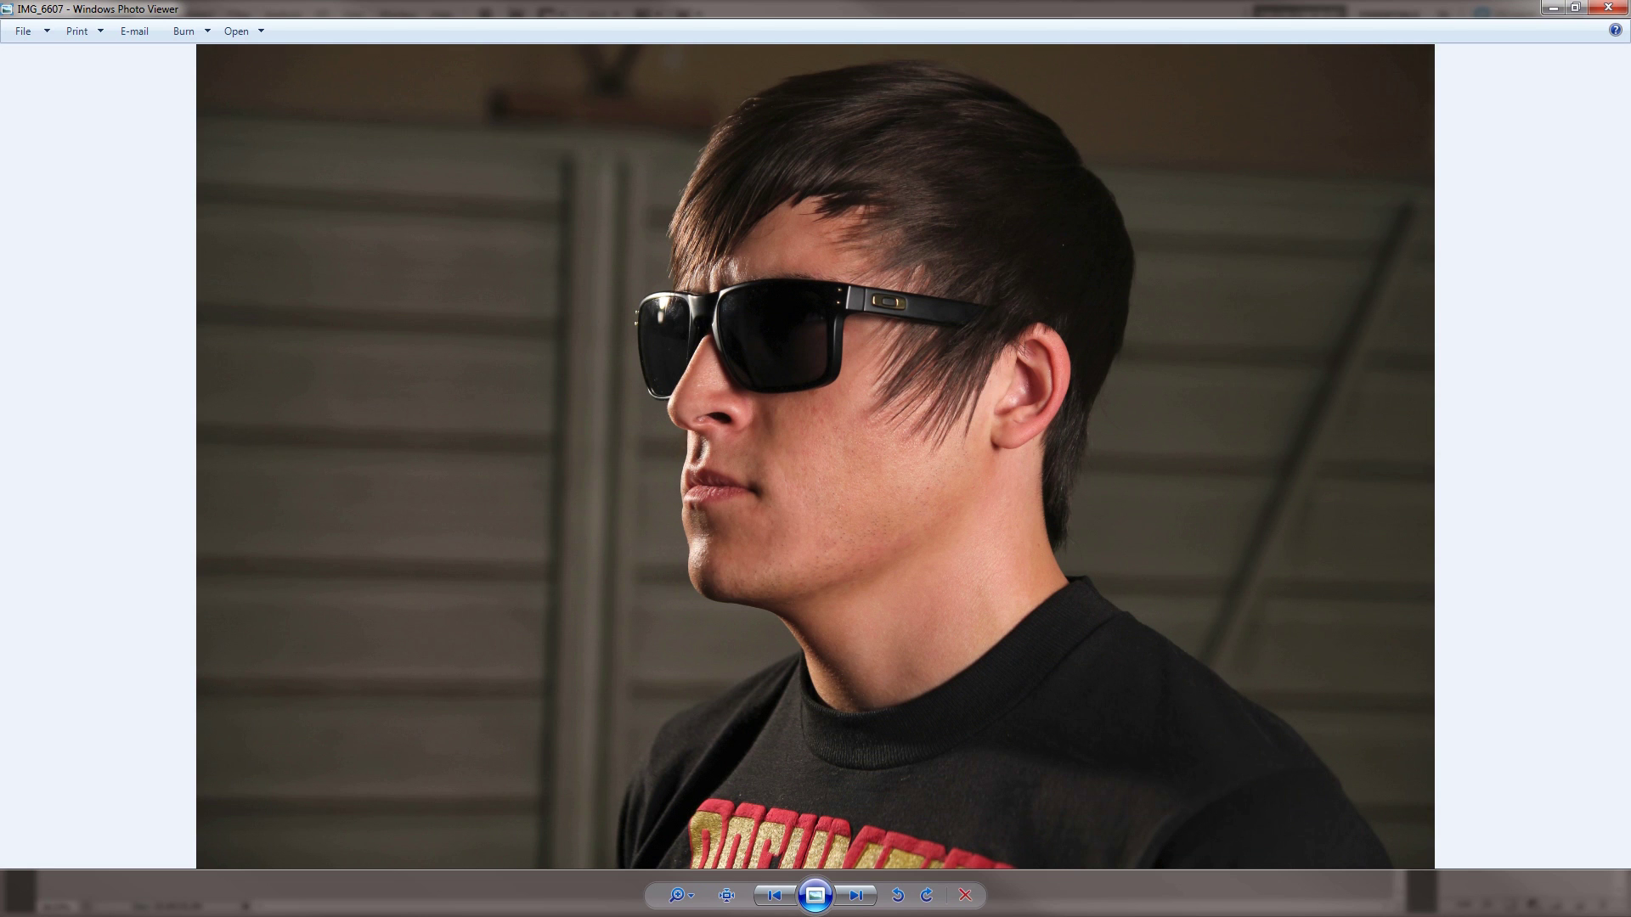
pyautogui.press('Right')
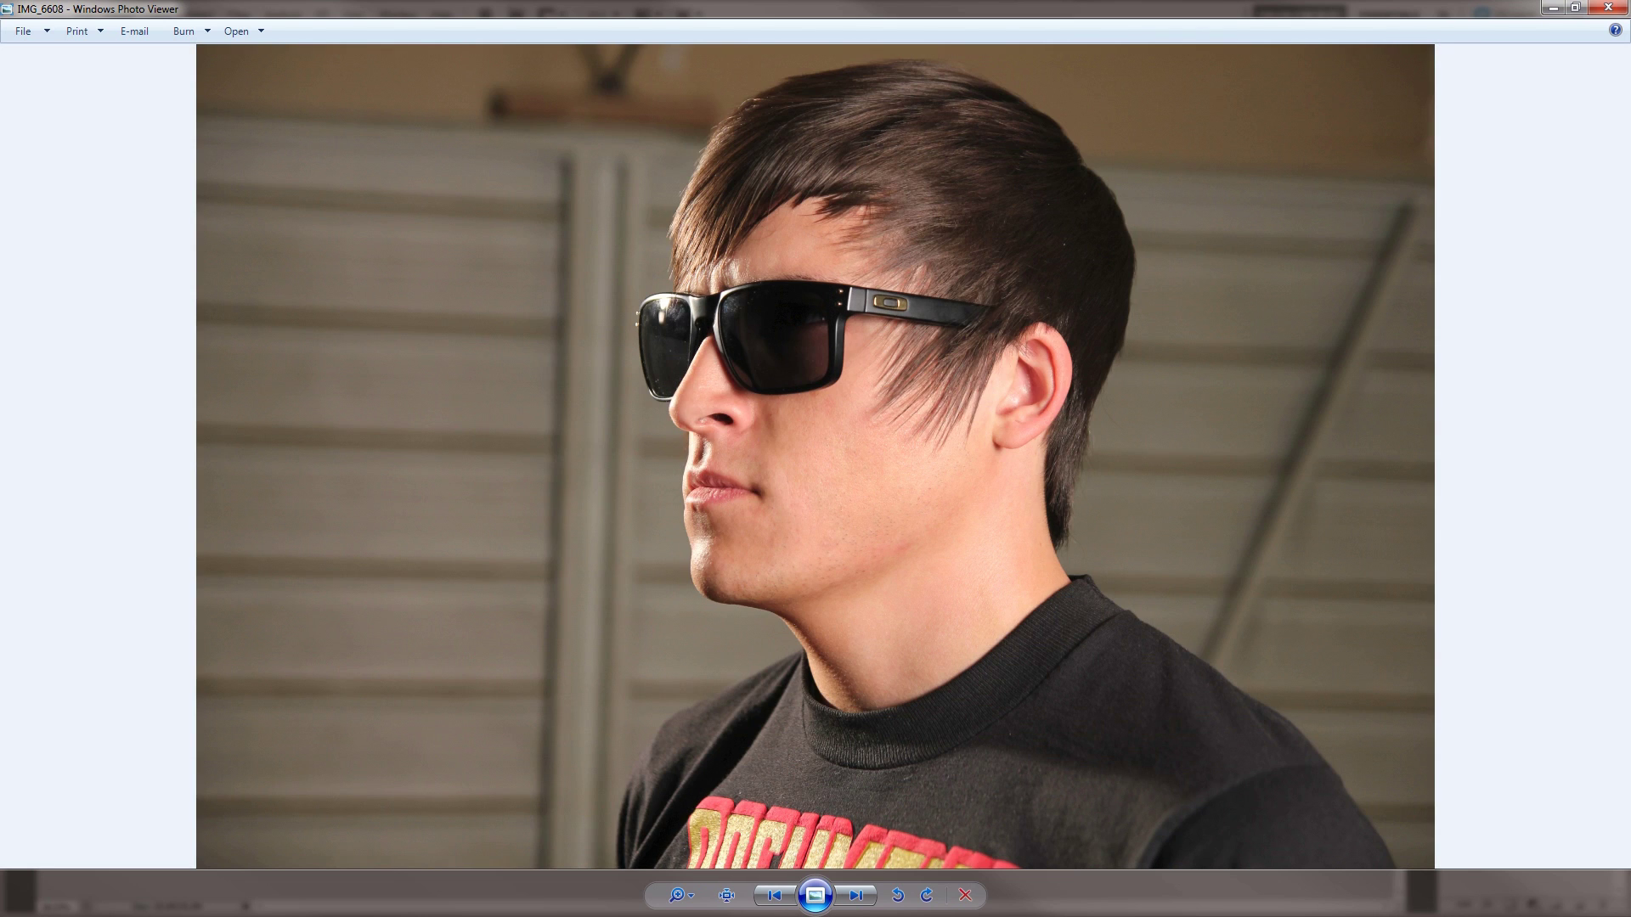
pyautogui.press('Right')
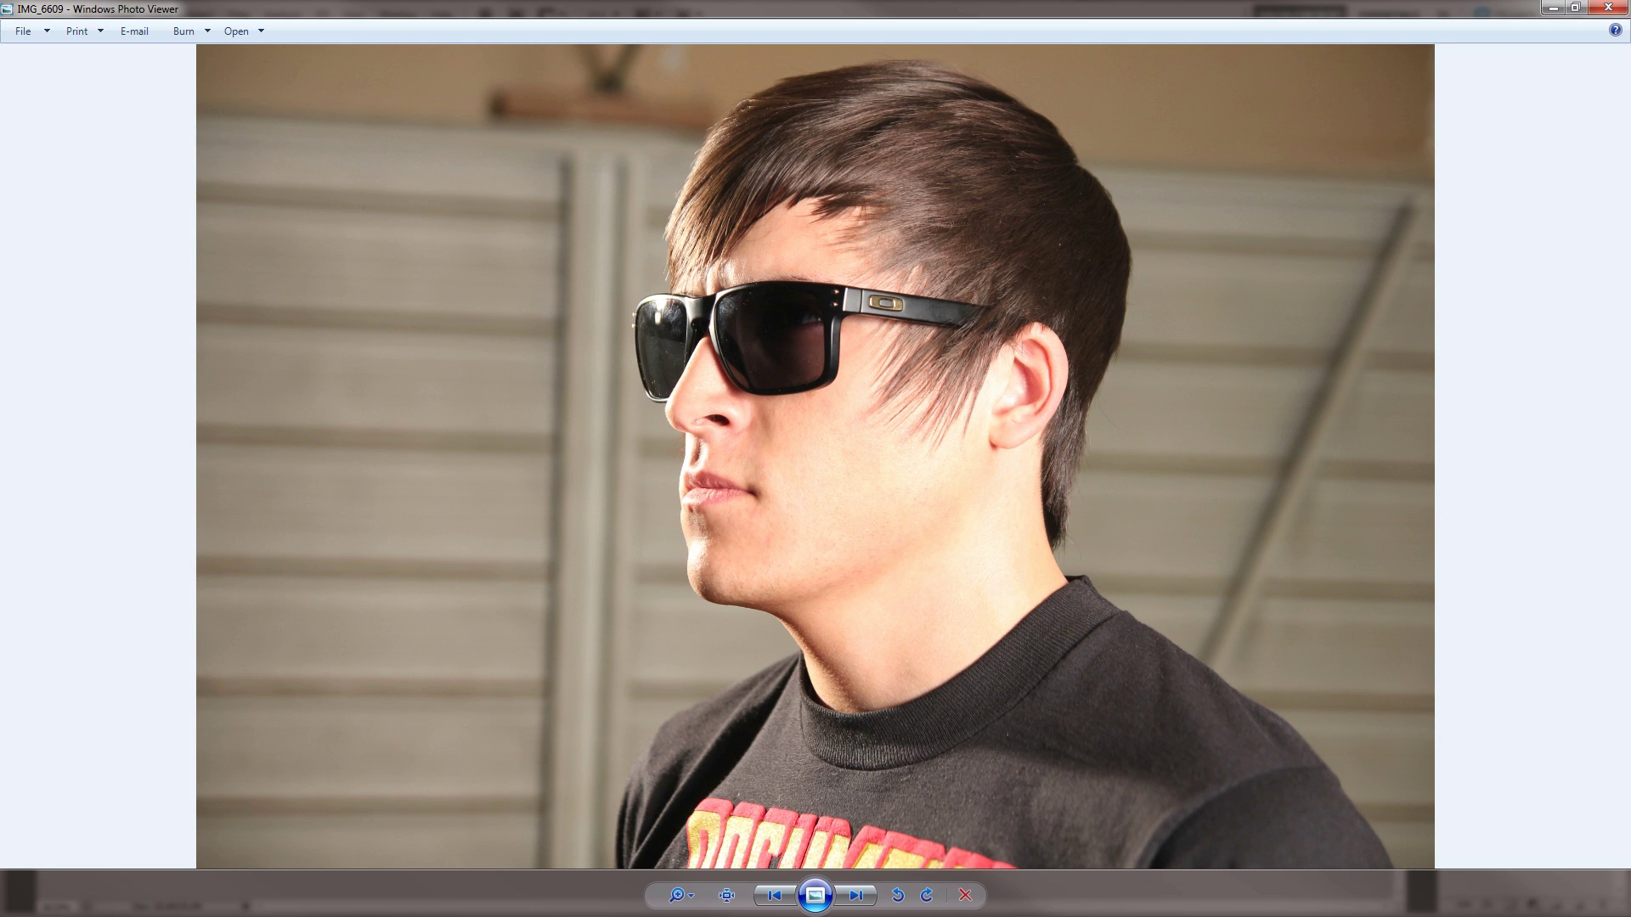
pyautogui.press('Left')
pyautogui.press('Left')
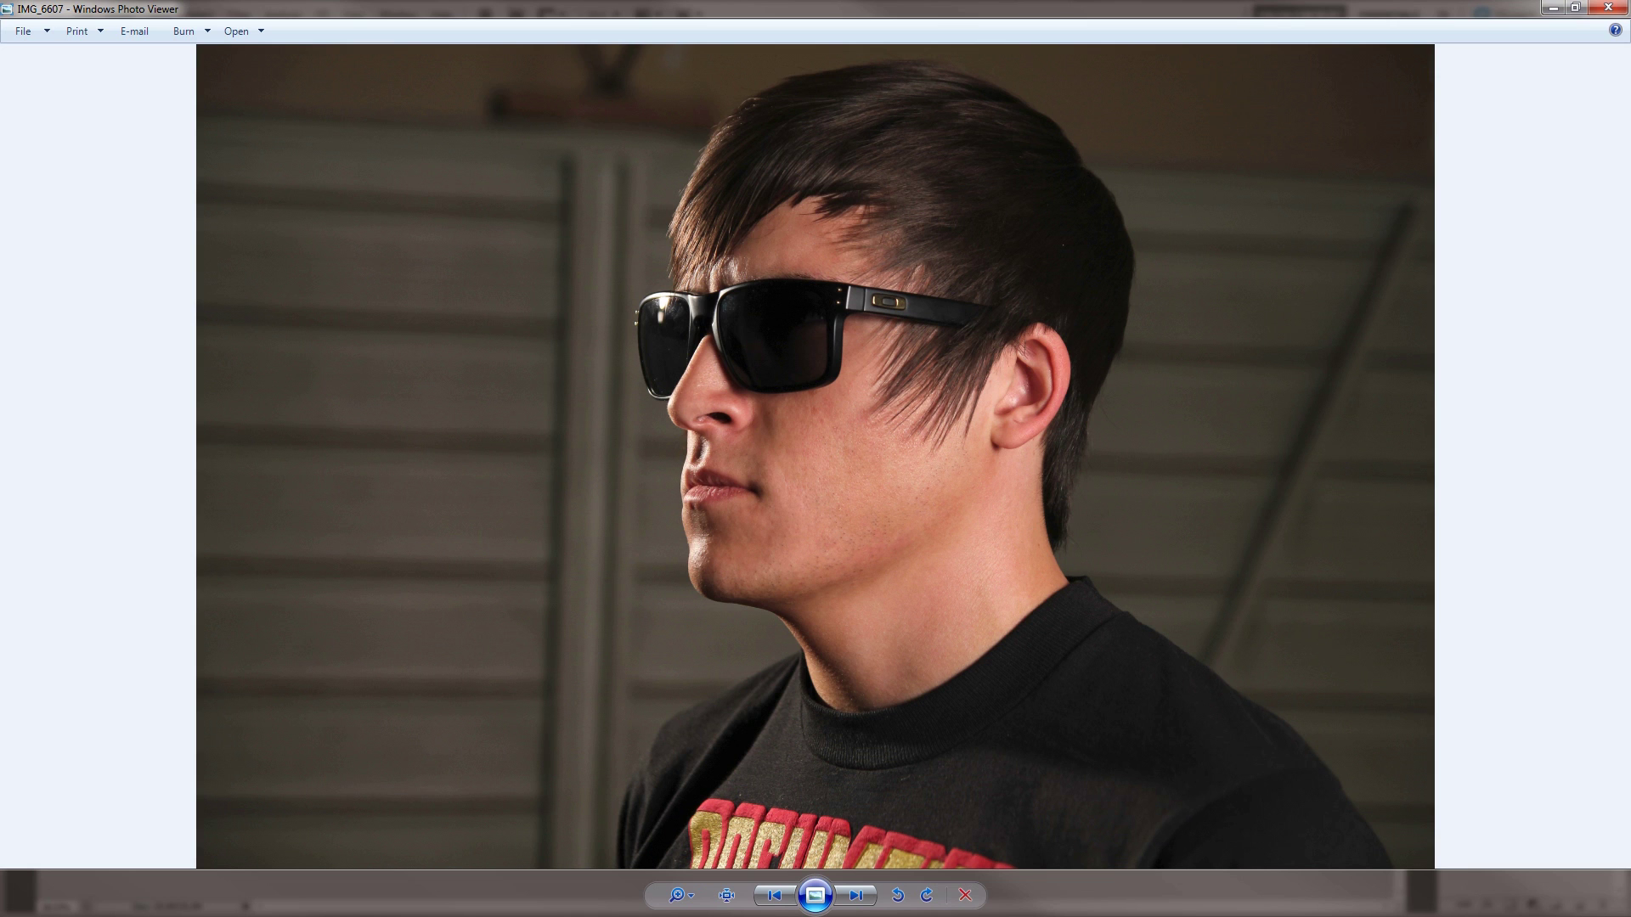
pyautogui.press('Right')
pyautogui.press('Right')
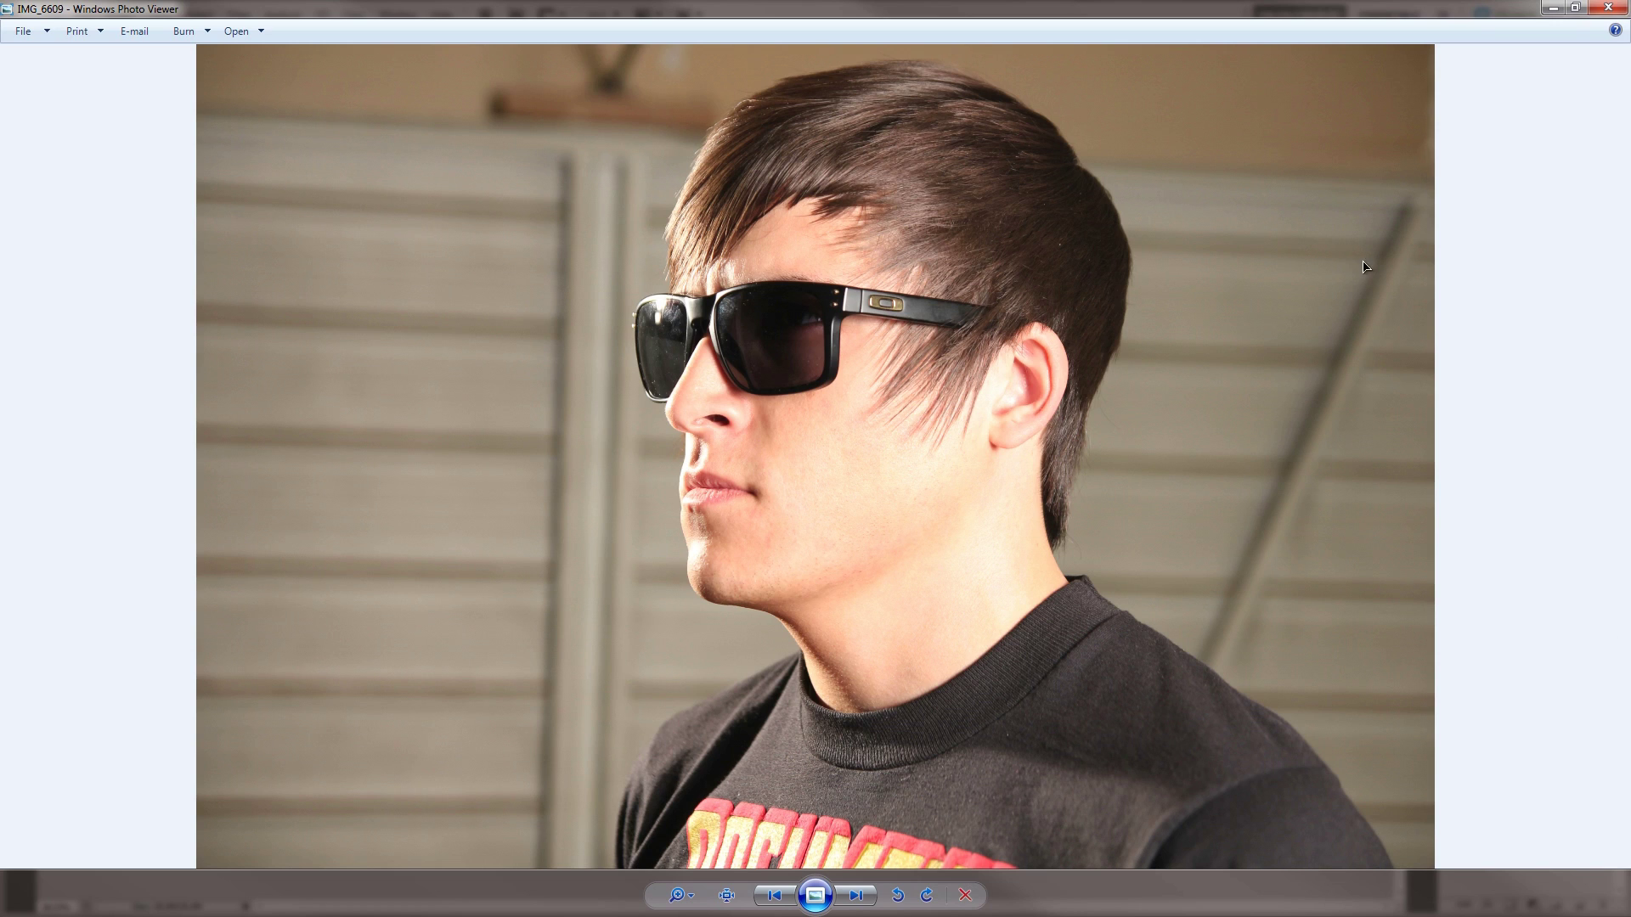
pyautogui.click(1607, 10)
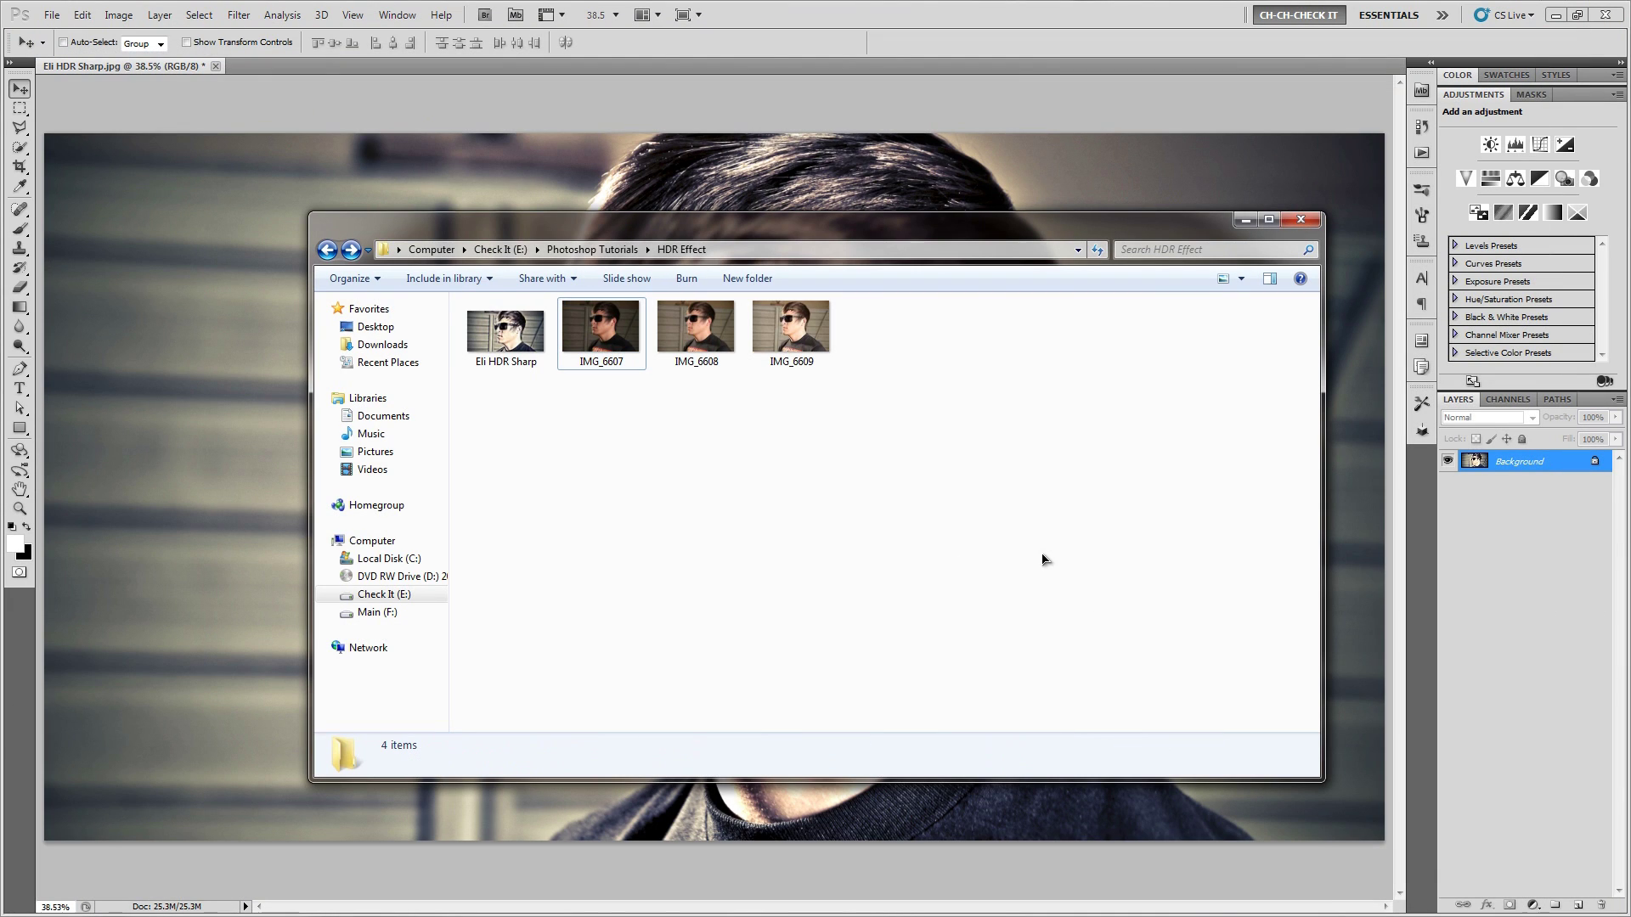
# - Load IMG_6607, IMG_6608 and IMG_6609 as source files in Merge to HDR Pro
pyautogui.moveTo(854, 229); pyautogui.dragTo(1627, 594)
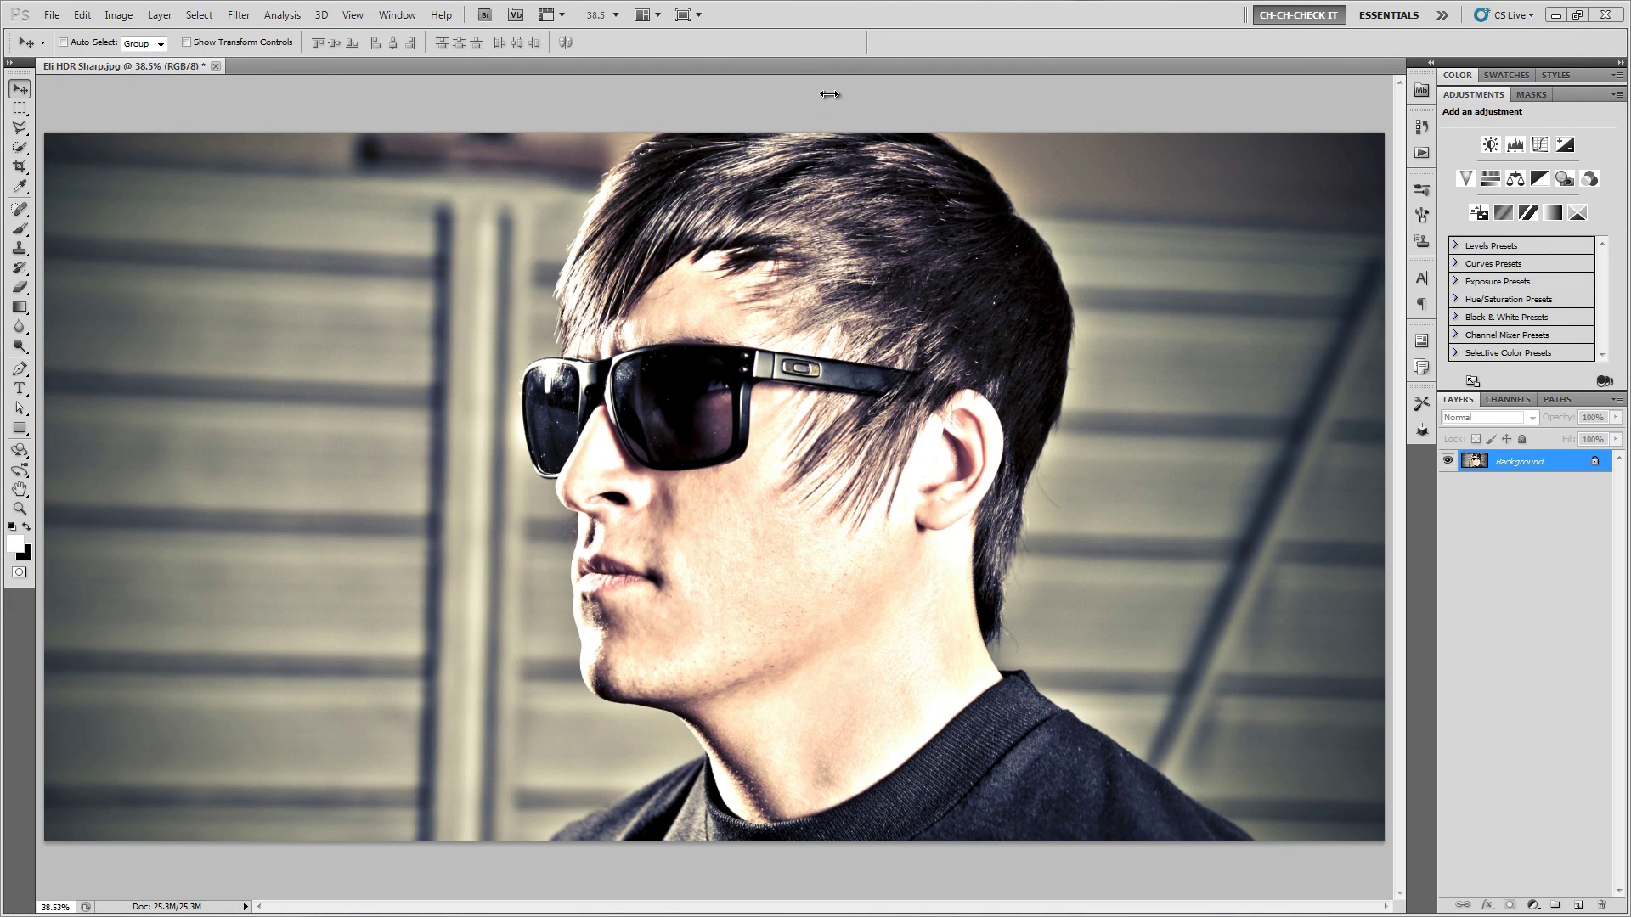
pyautogui.click(926, 39)
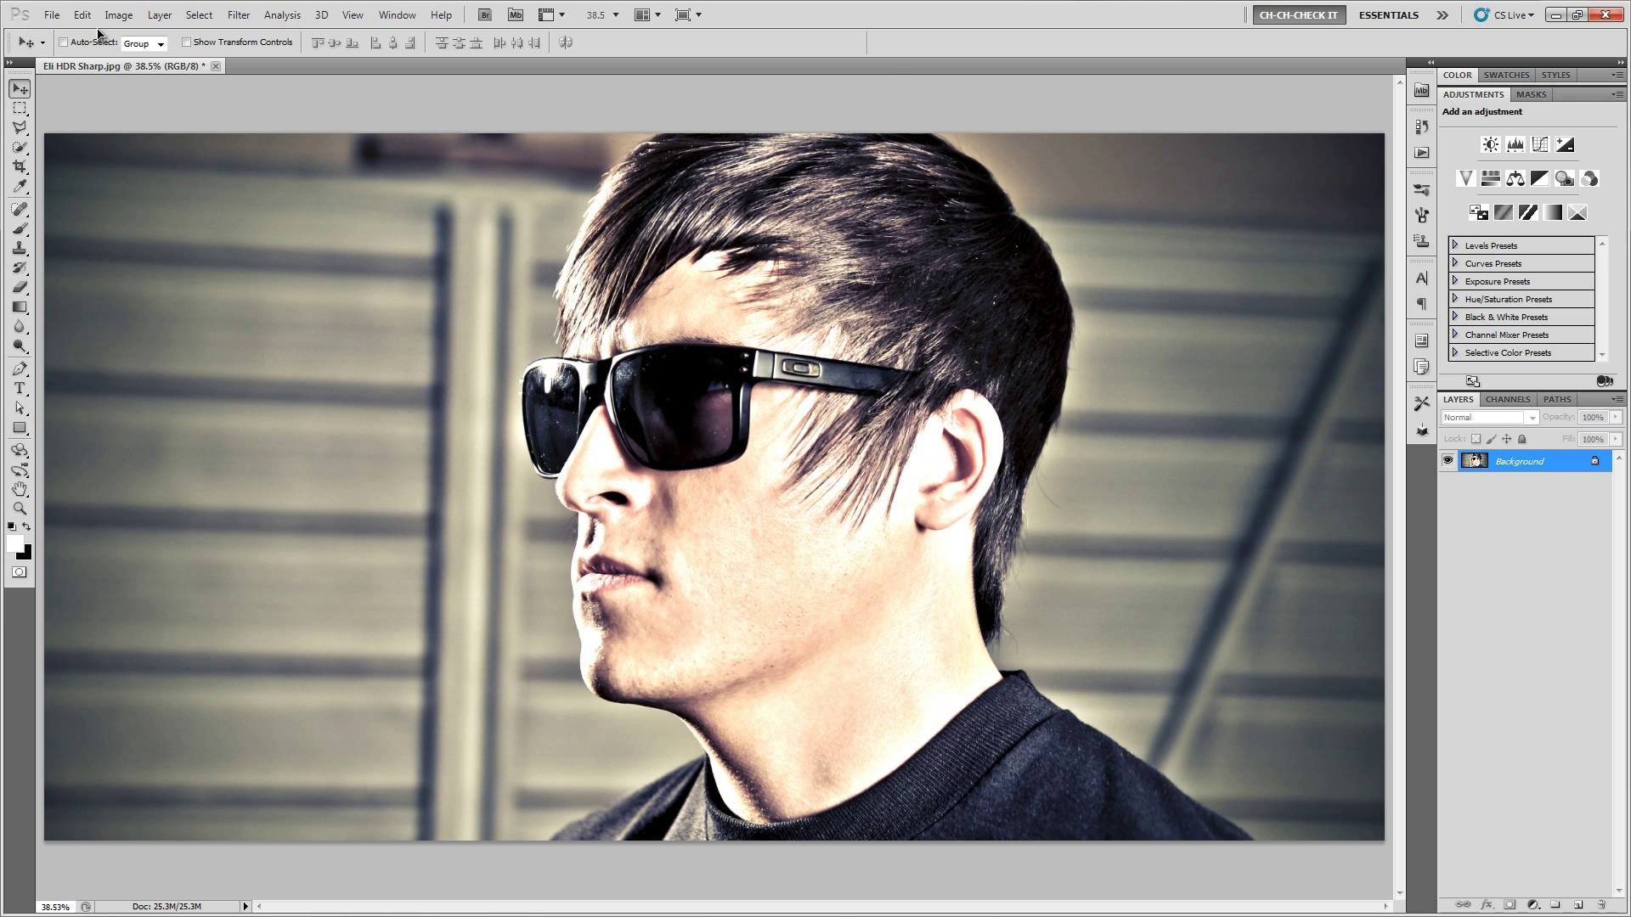
pyautogui.click(56, 14)
pyautogui.moveTo(112, 412)
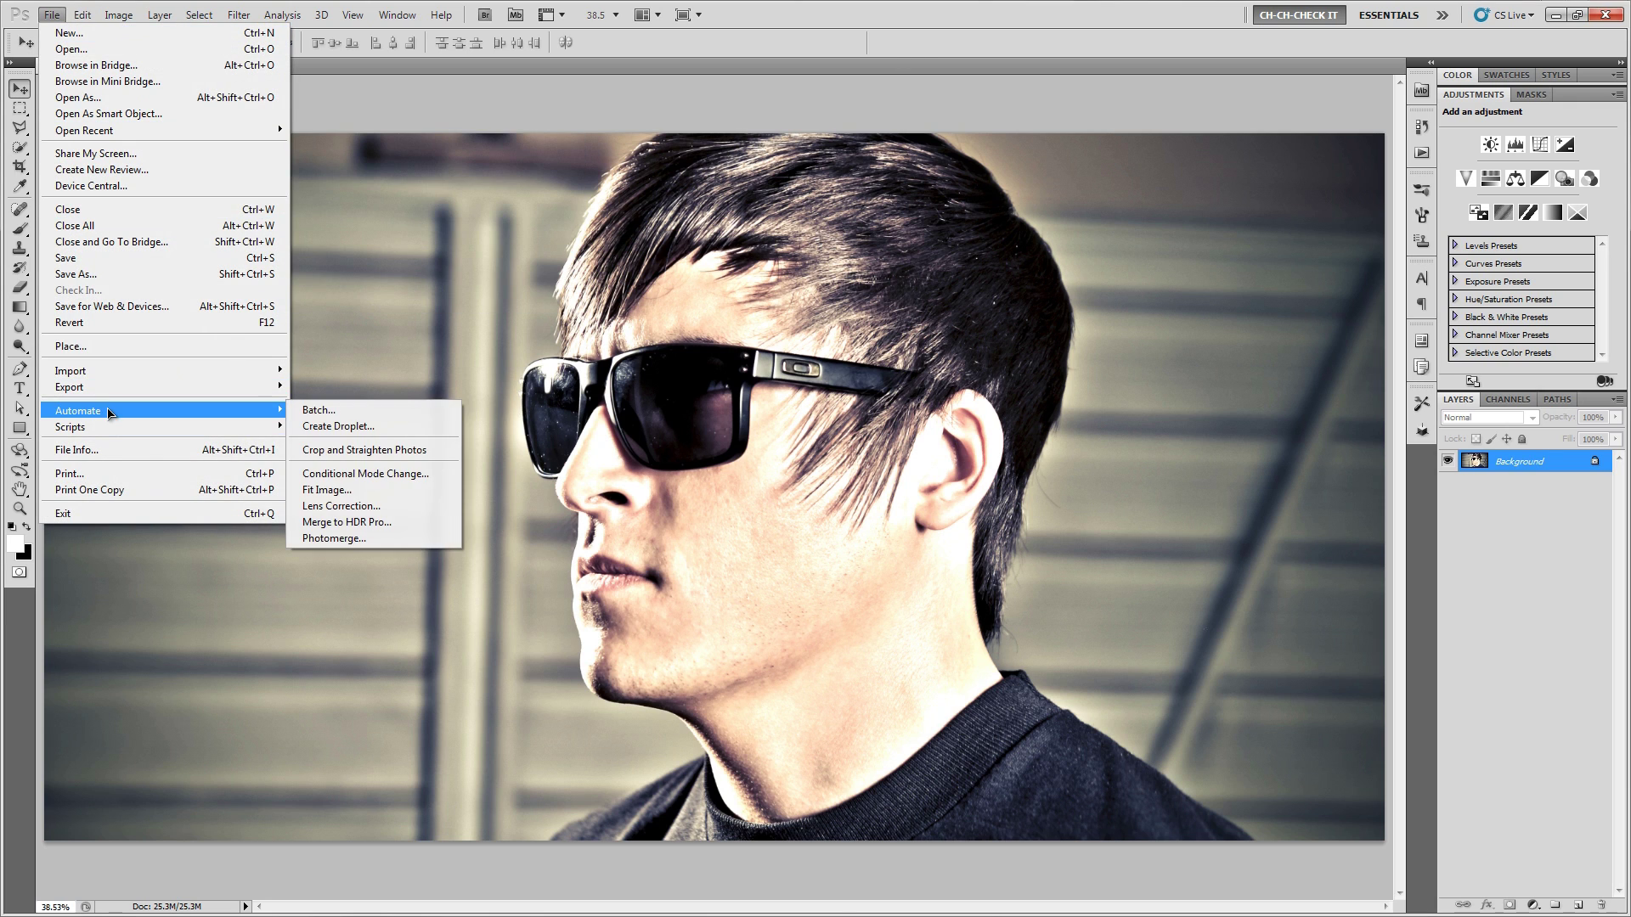
pyautogui.click(416, 524)
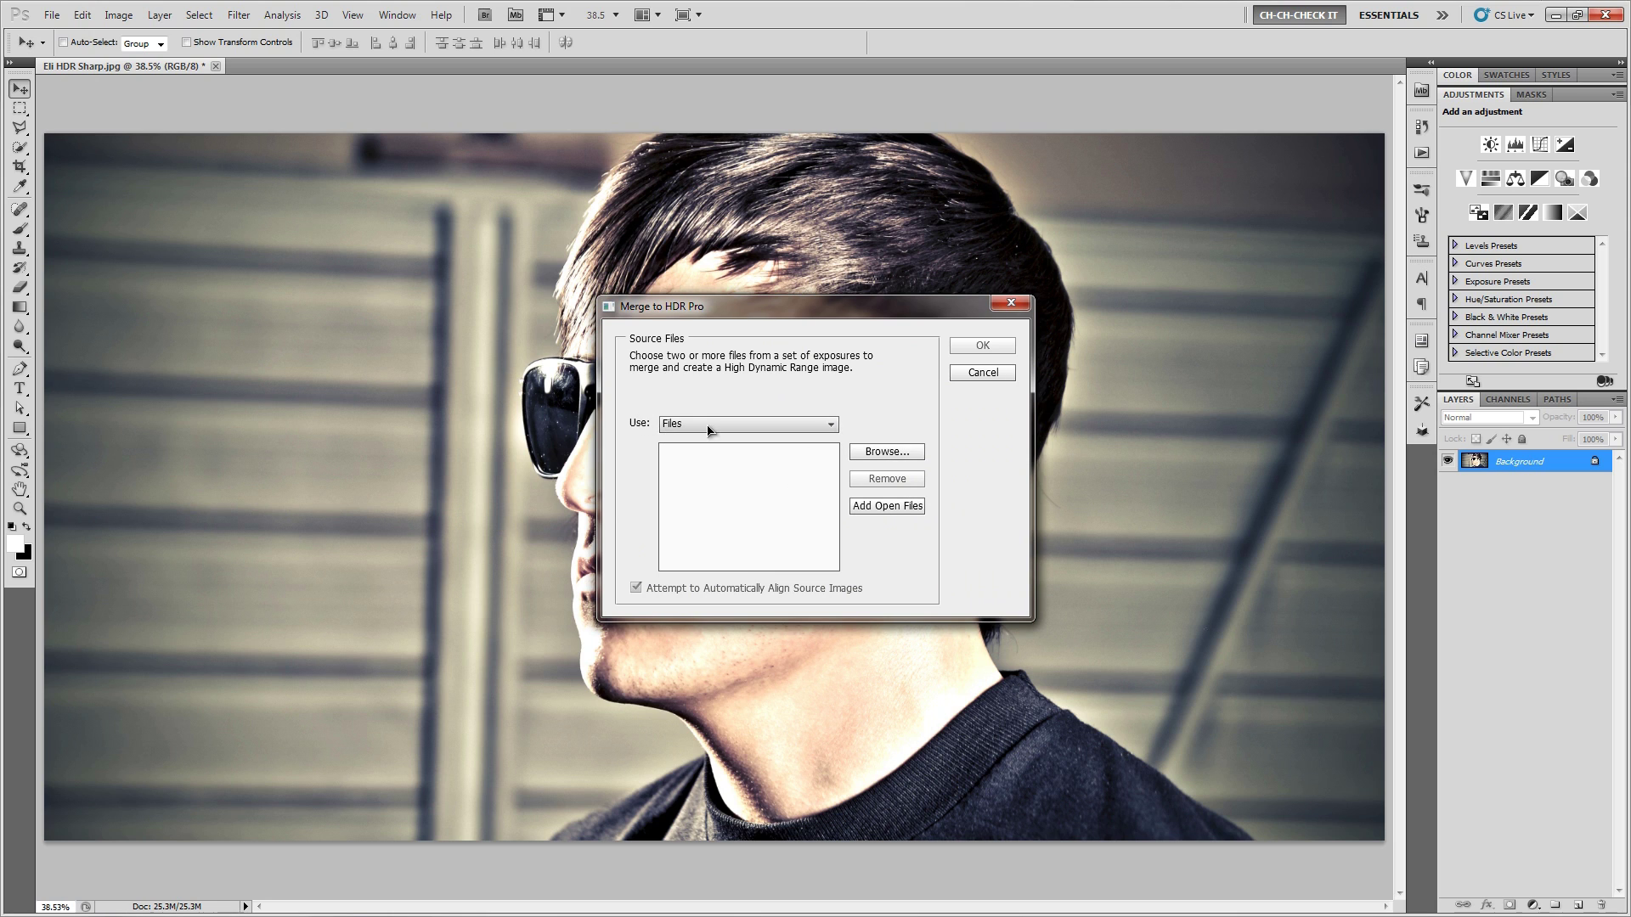
pyautogui.click(883, 455)
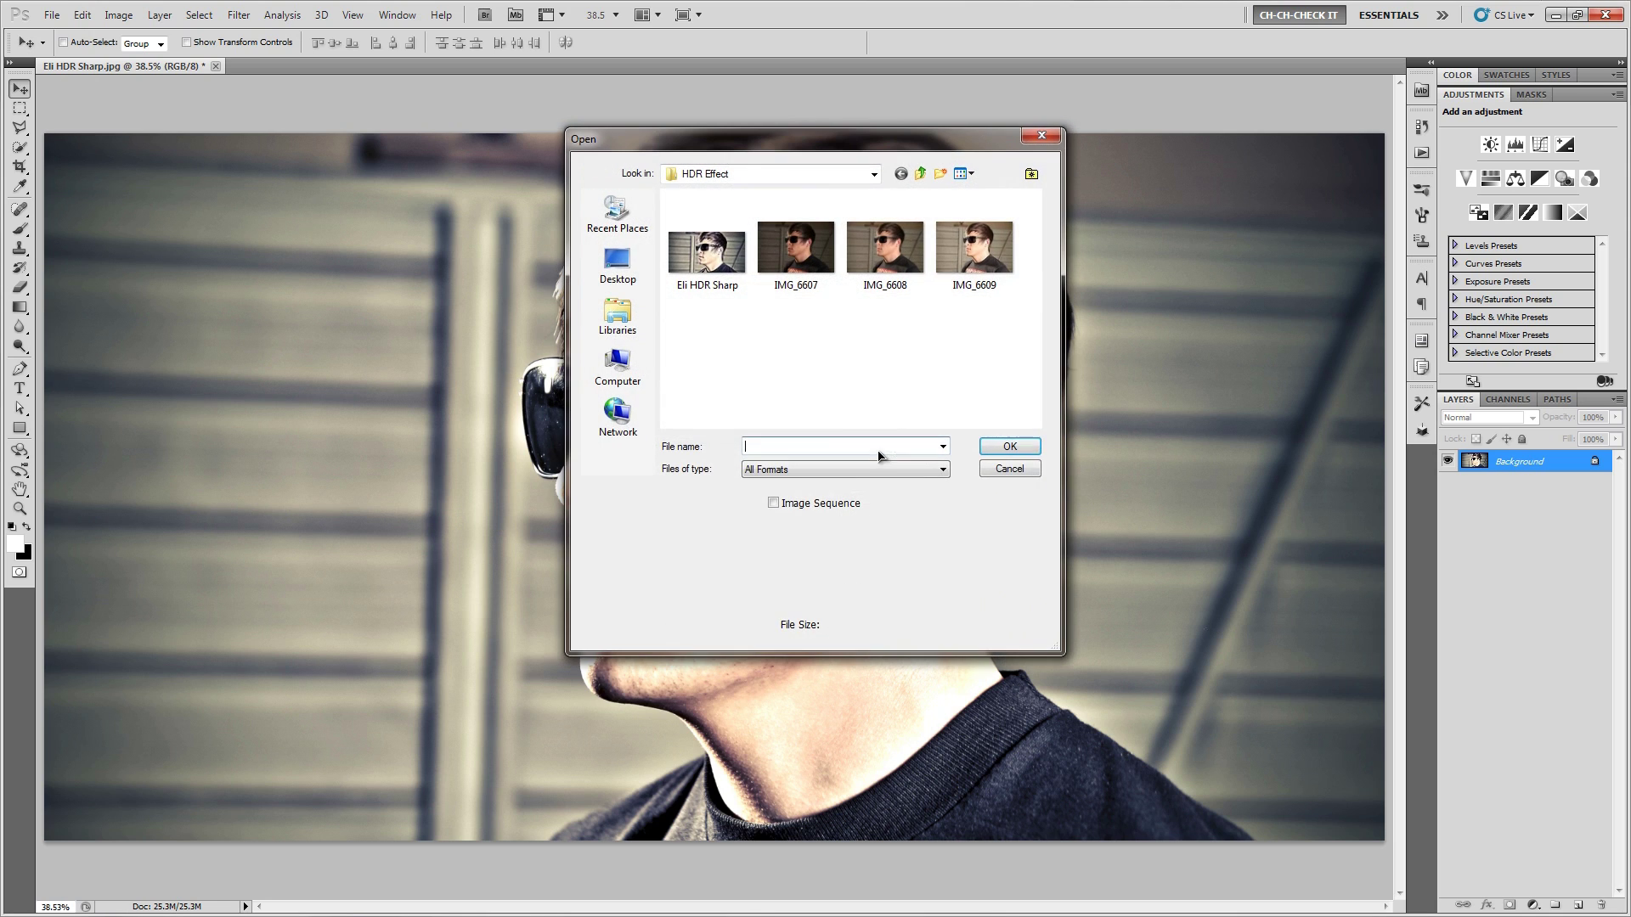
pyautogui.moveTo(784, 367); pyautogui.dragTo(1004, 242)
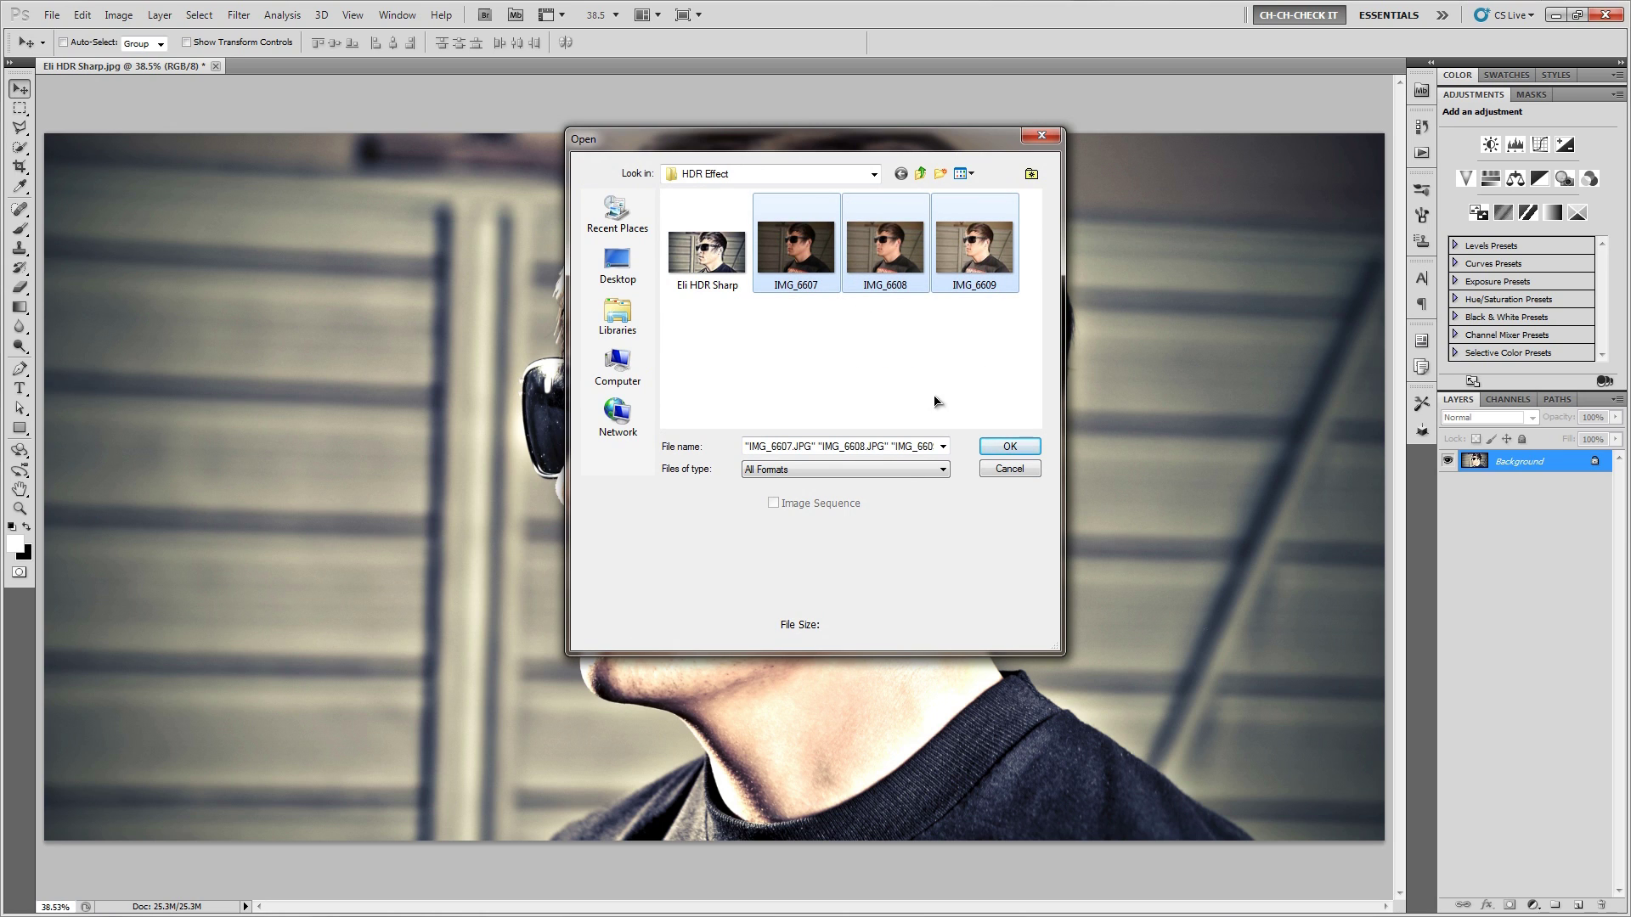
pyautogui.click(1009, 448)
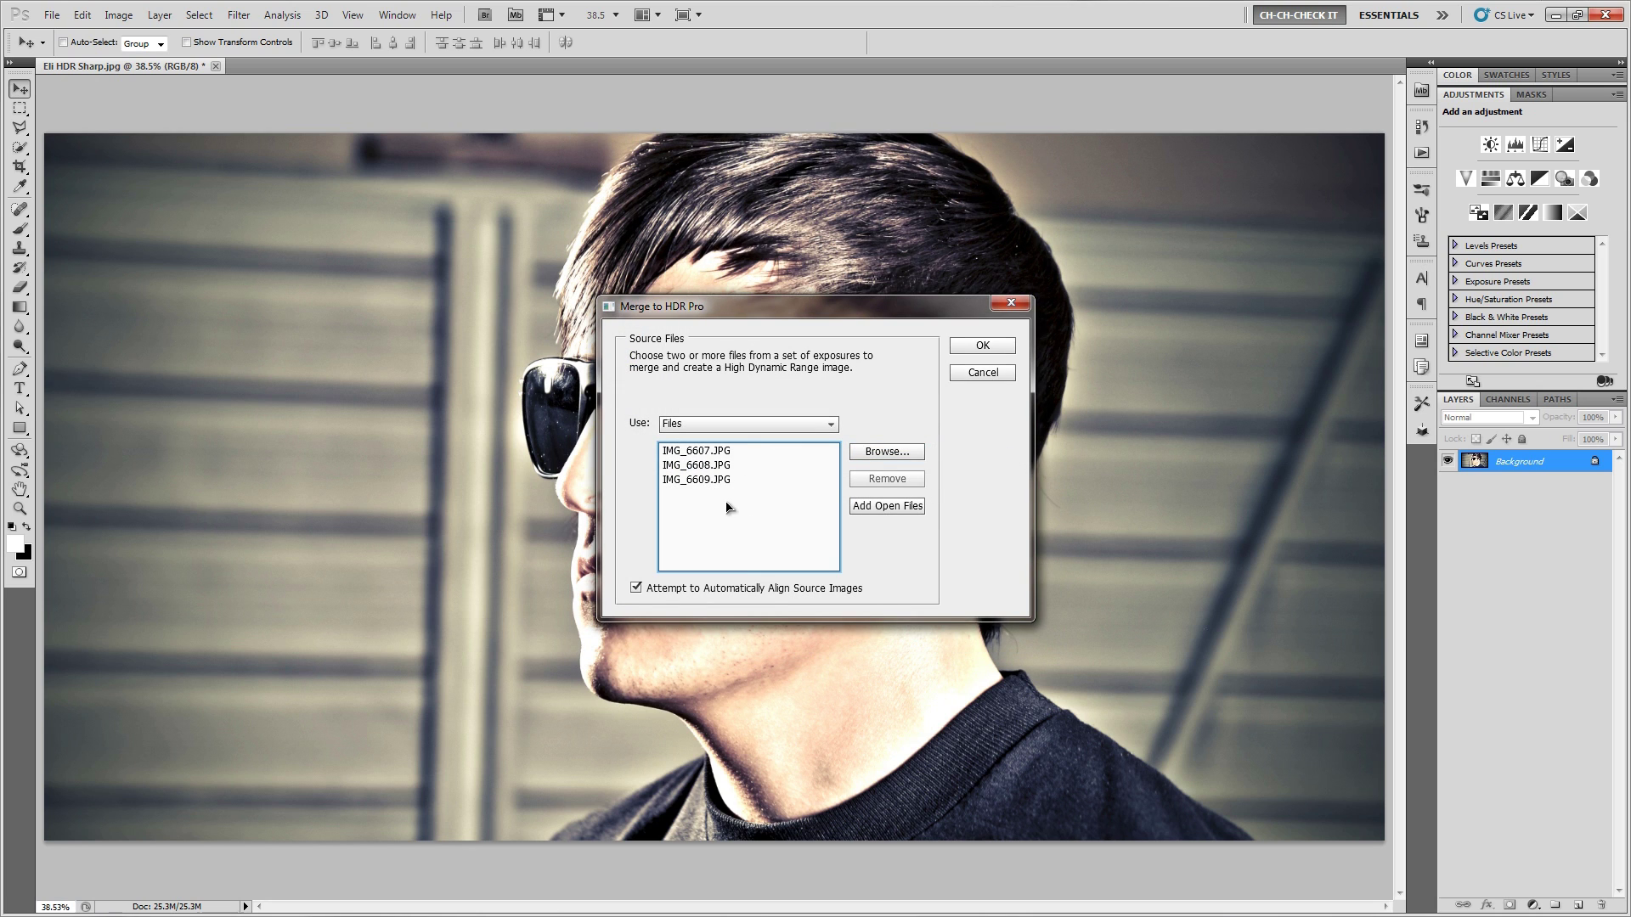
# - Merge the three exposures to open the HDR Pro editing preview
pyautogui.click(983, 348)
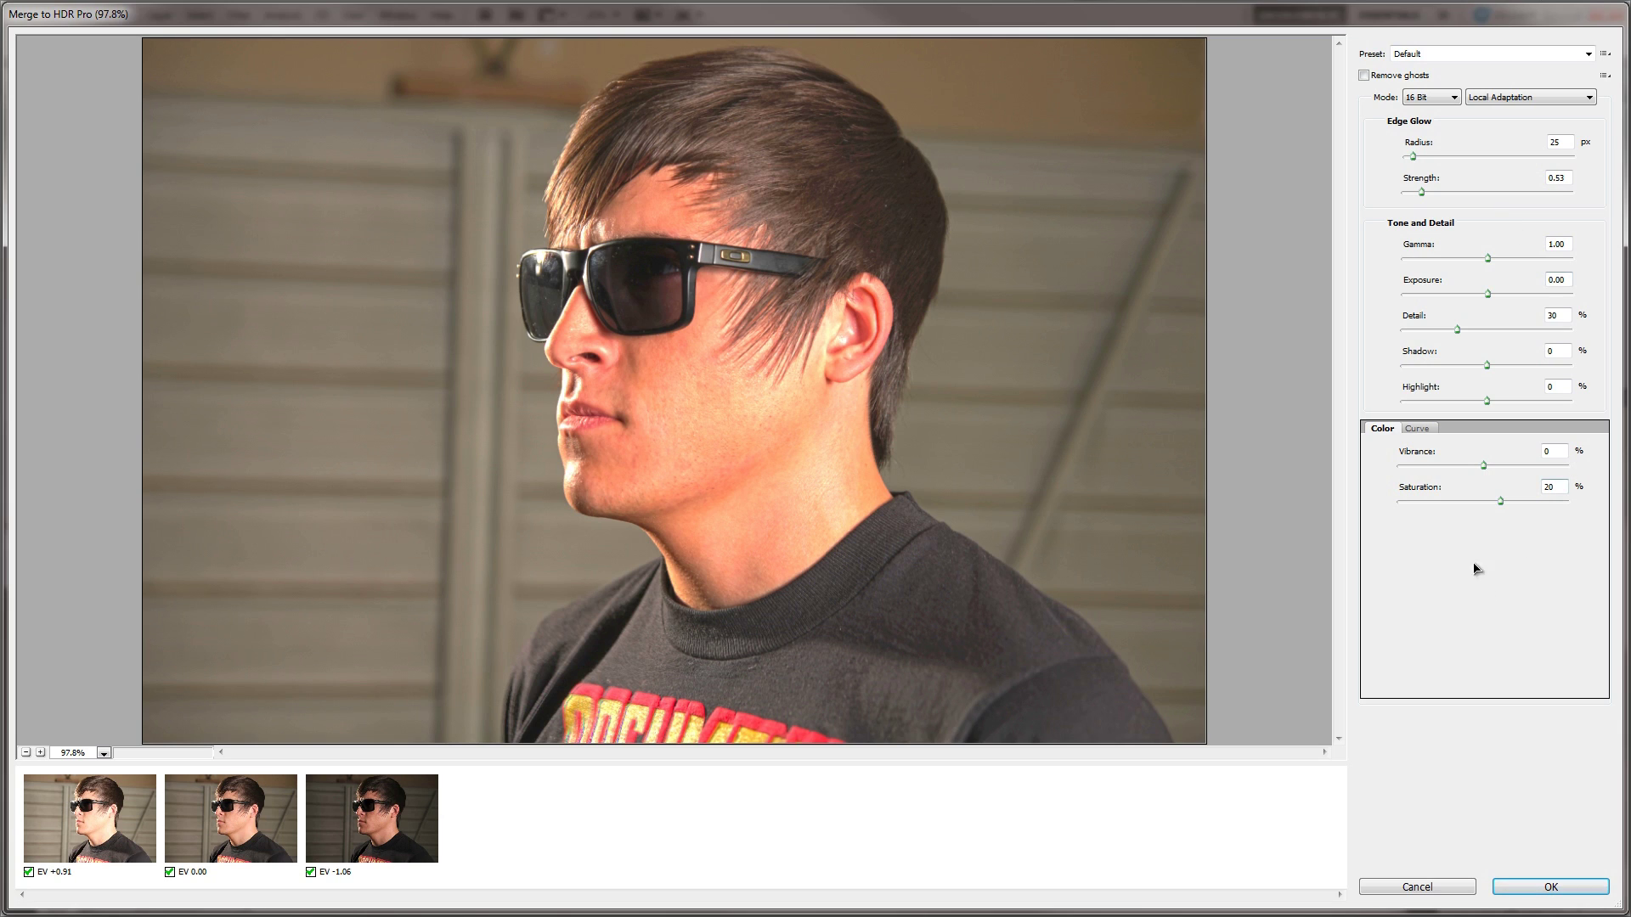
# - Set Saturation to -28 and Vibrance to 21, and push Detail far higher for grit
pyautogui.moveTo(1500, 501)
pyautogui.mouseDown()
pyautogui.moveTo(1447, 507)
pyautogui.moveTo(1501, 469)
pyautogui.mouseUp()
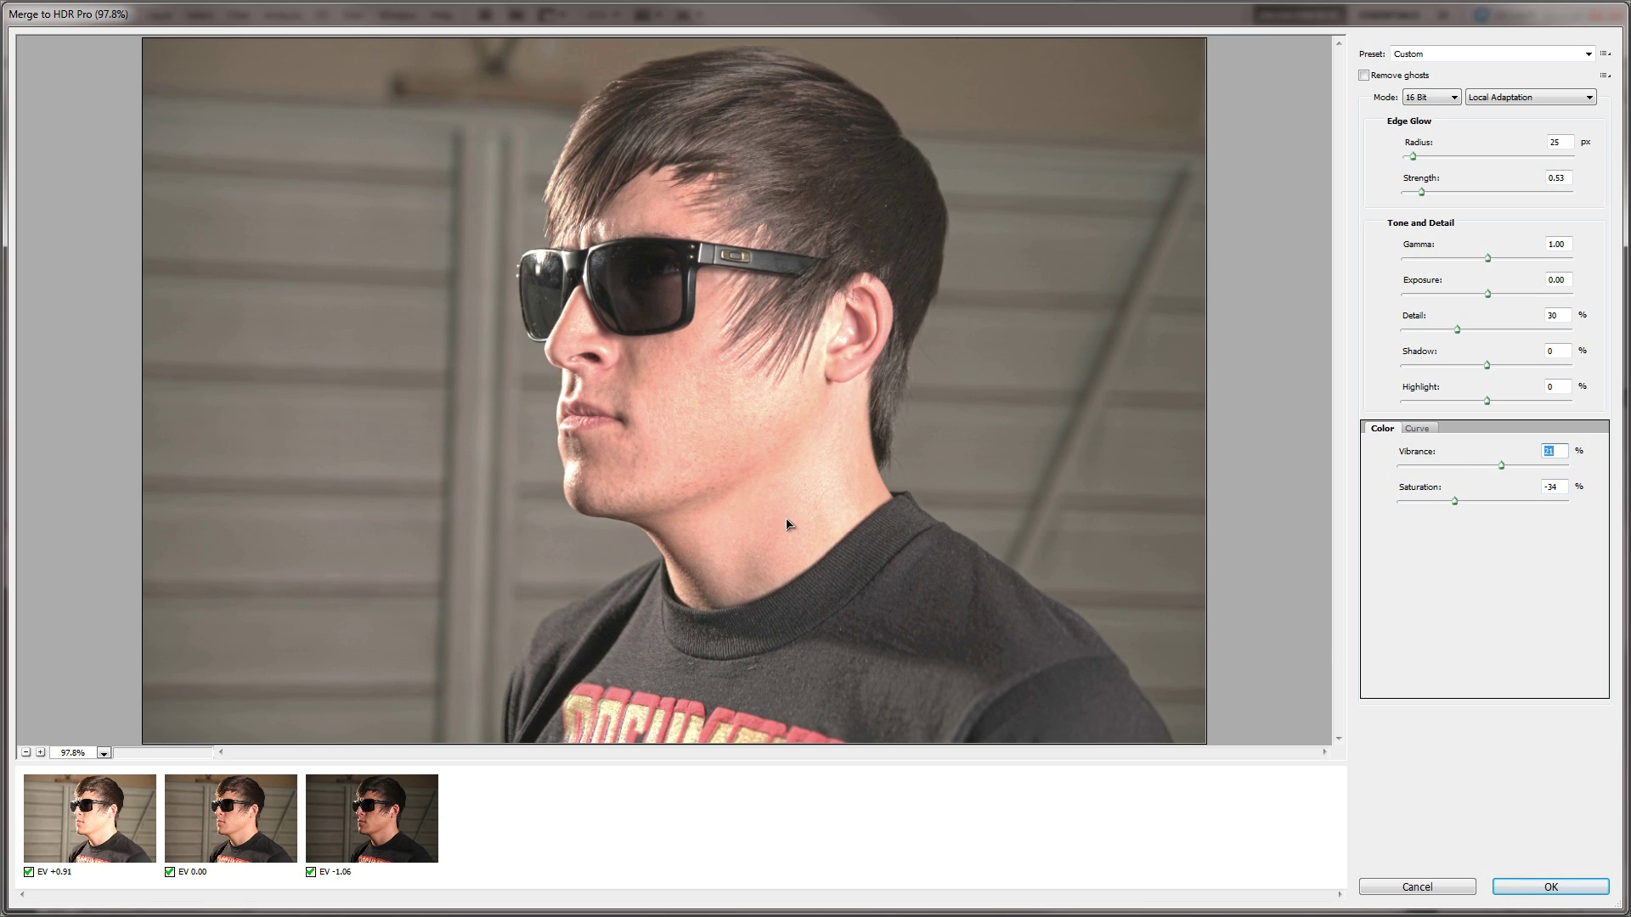
pyautogui.moveTo(1455, 502); pyautogui.dragTo(1459, 507)
pyautogui.moveTo(1459, 333); pyautogui.dragTo(1414, 334)
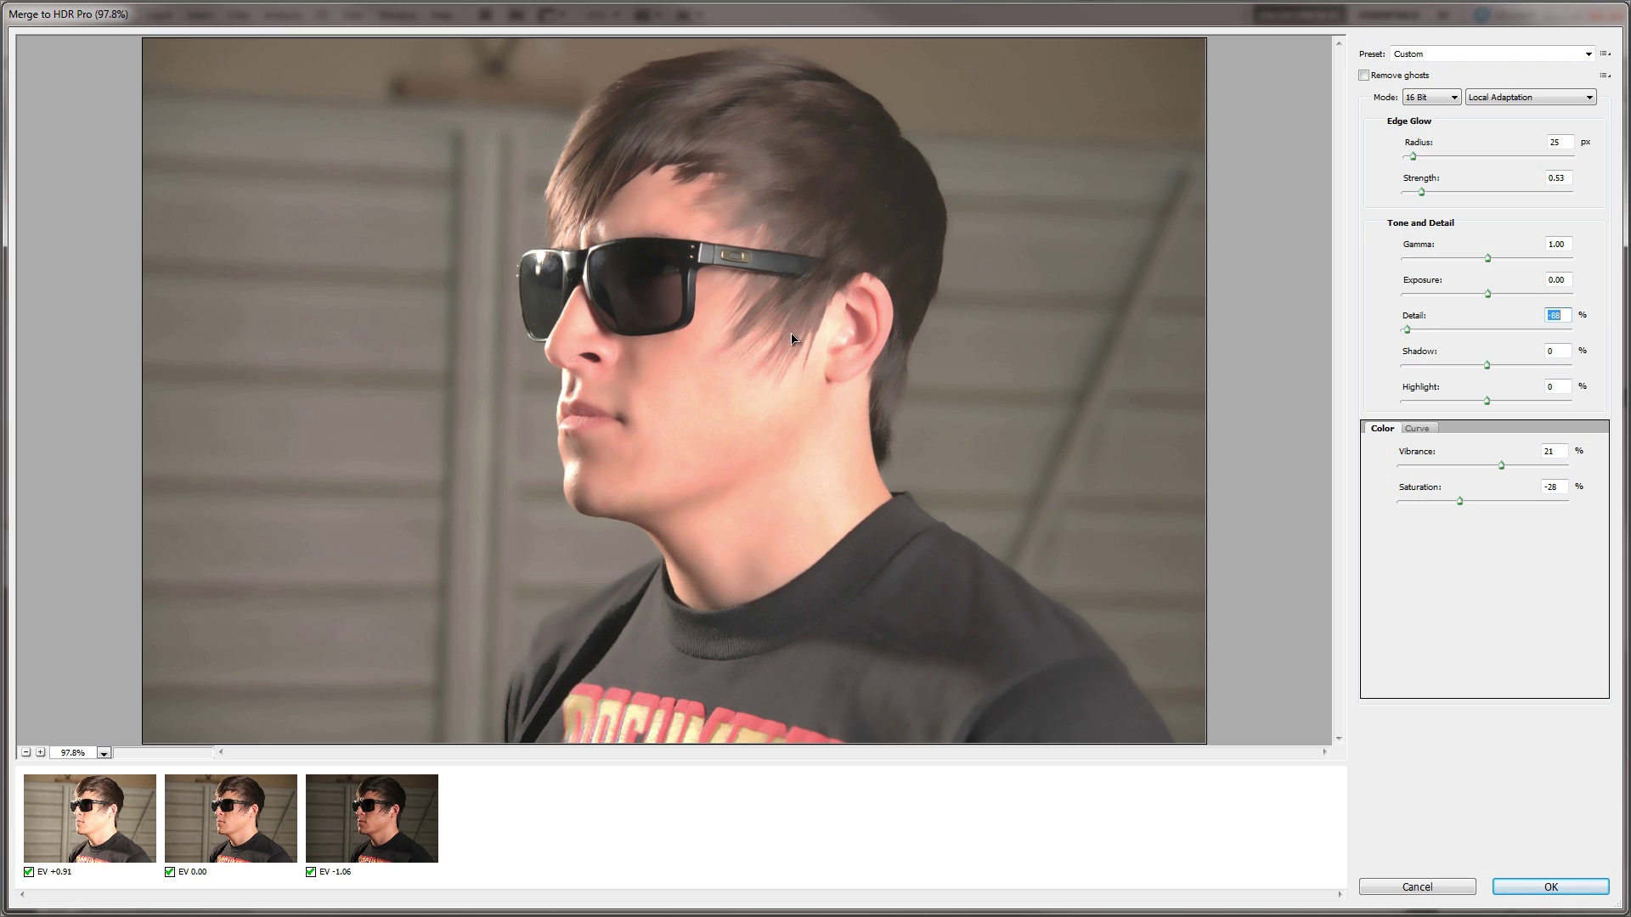
pyautogui.moveTo(1408, 333); pyautogui.dragTo(1523, 336)
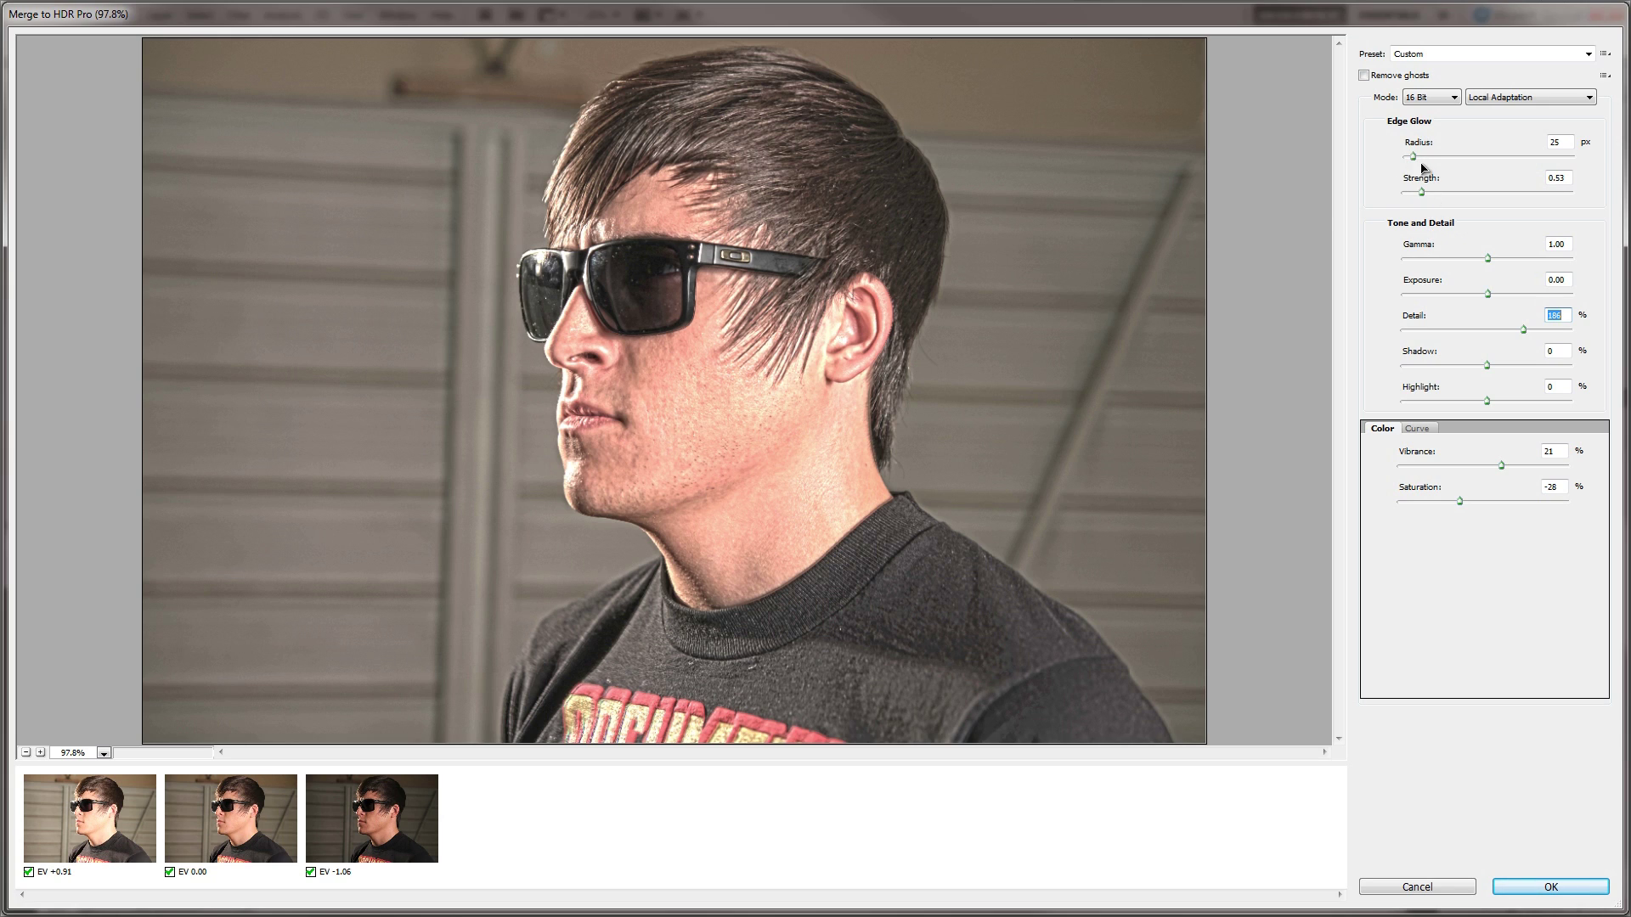
# - Set Edge Glow radius to 265 px and strength to 2.34, and lower exposure slightly
pyautogui.moveTo(1413, 157); pyautogui.dragTo(1482, 196)
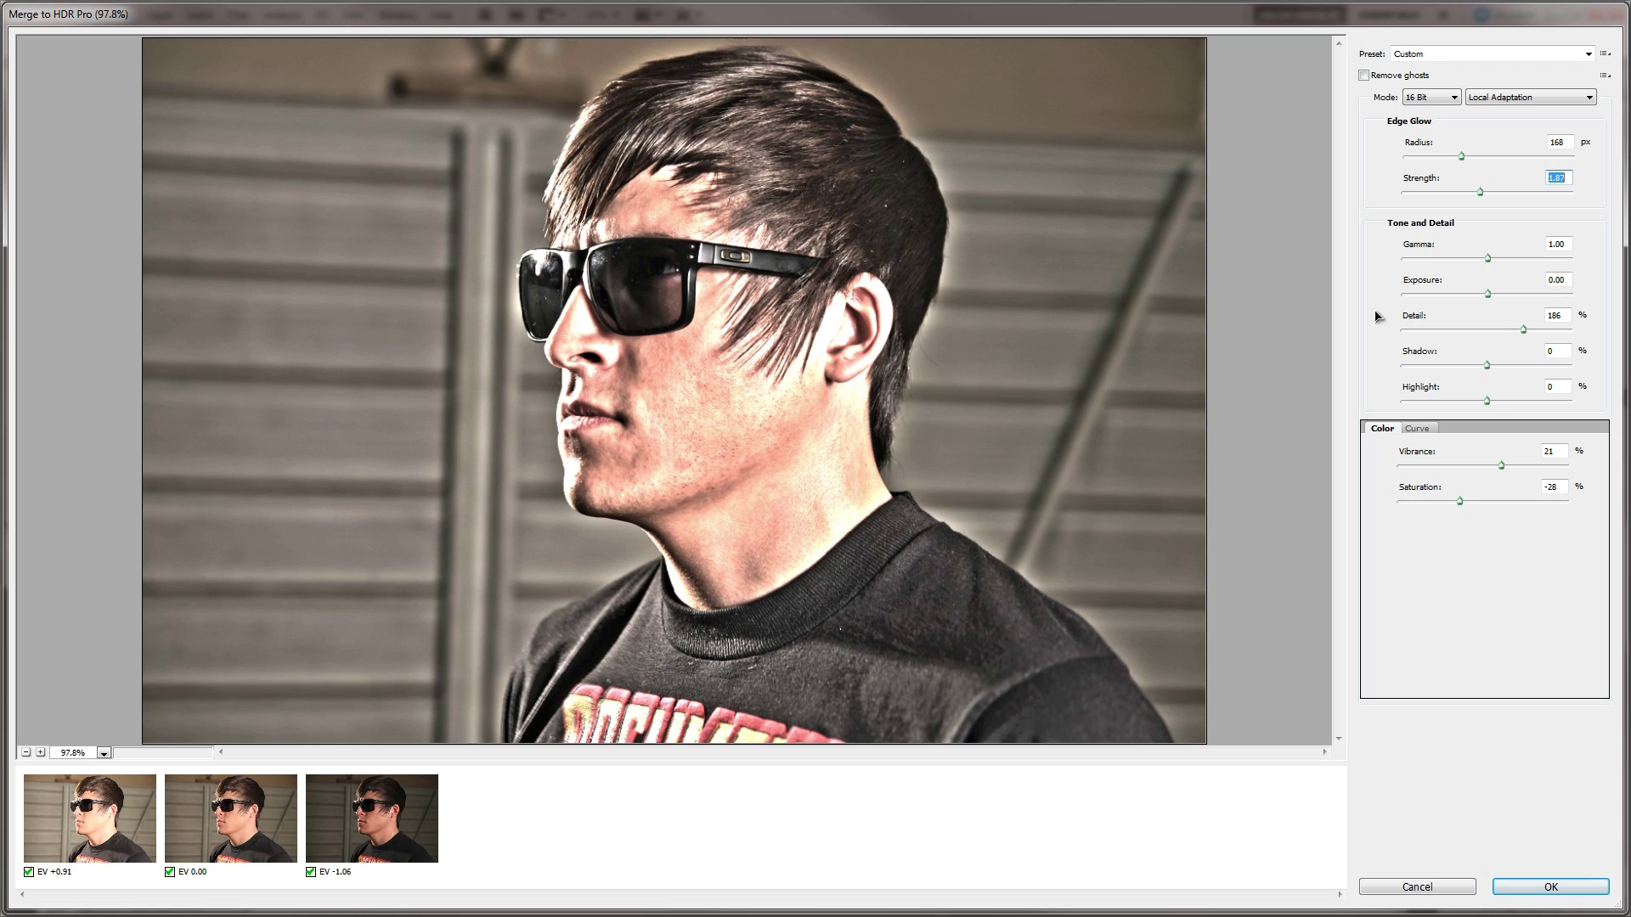
pyautogui.moveTo(1480, 197); pyautogui.dragTo(1477, 160)
pyautogui.click(1495, 157)
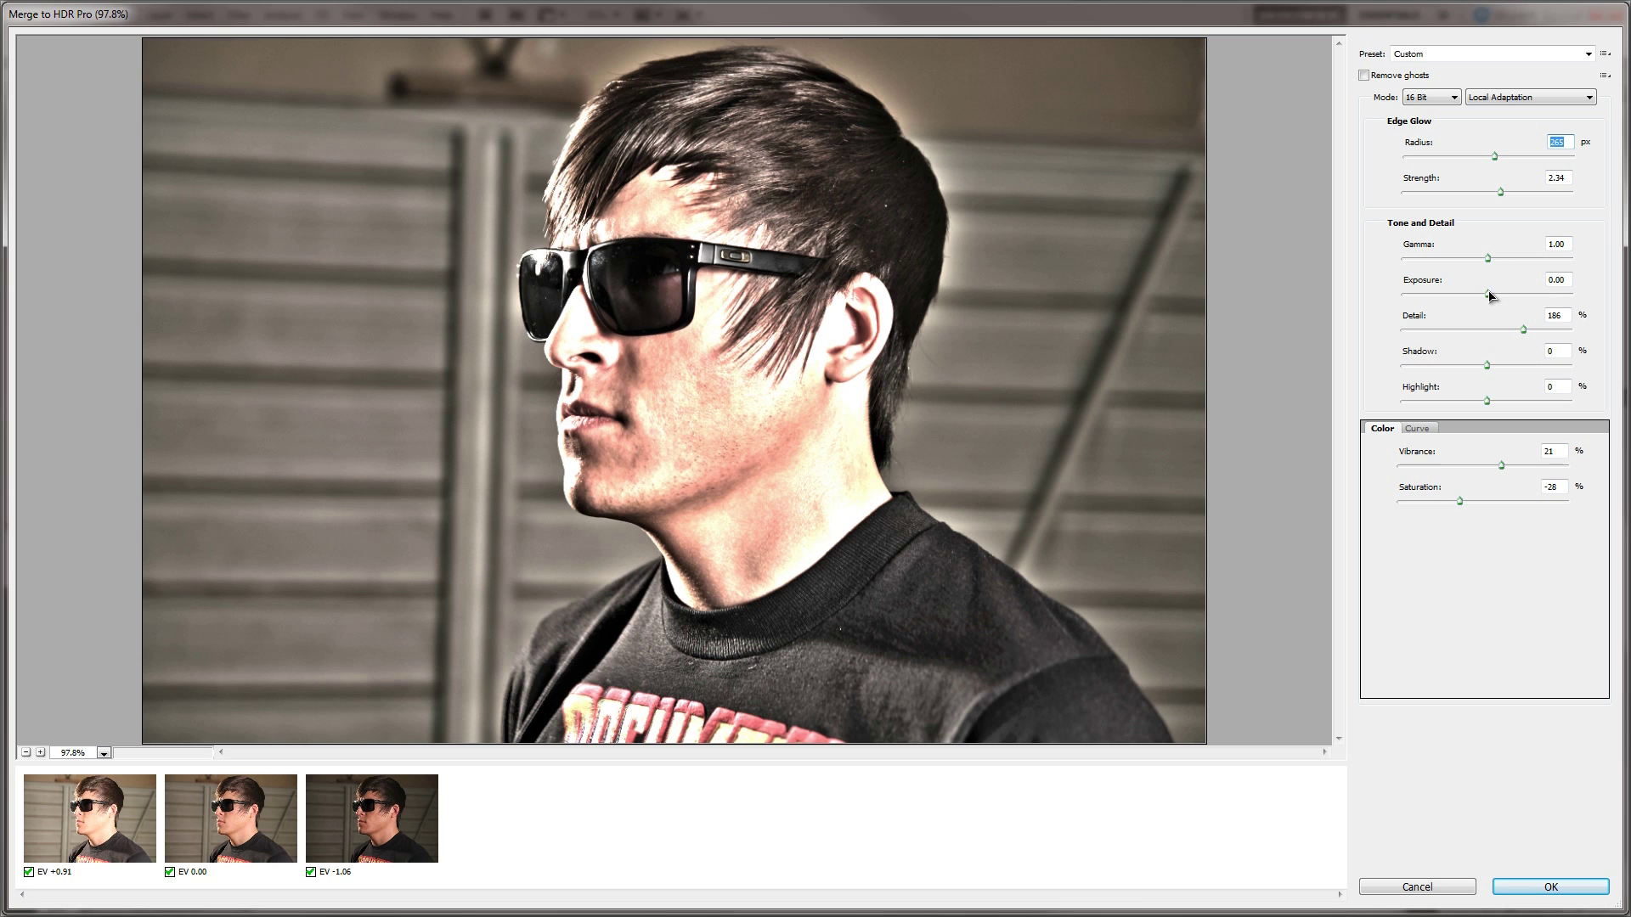
pyautogui.moveTo(1488, 295); pyautogui.dragTo(1476, 300)
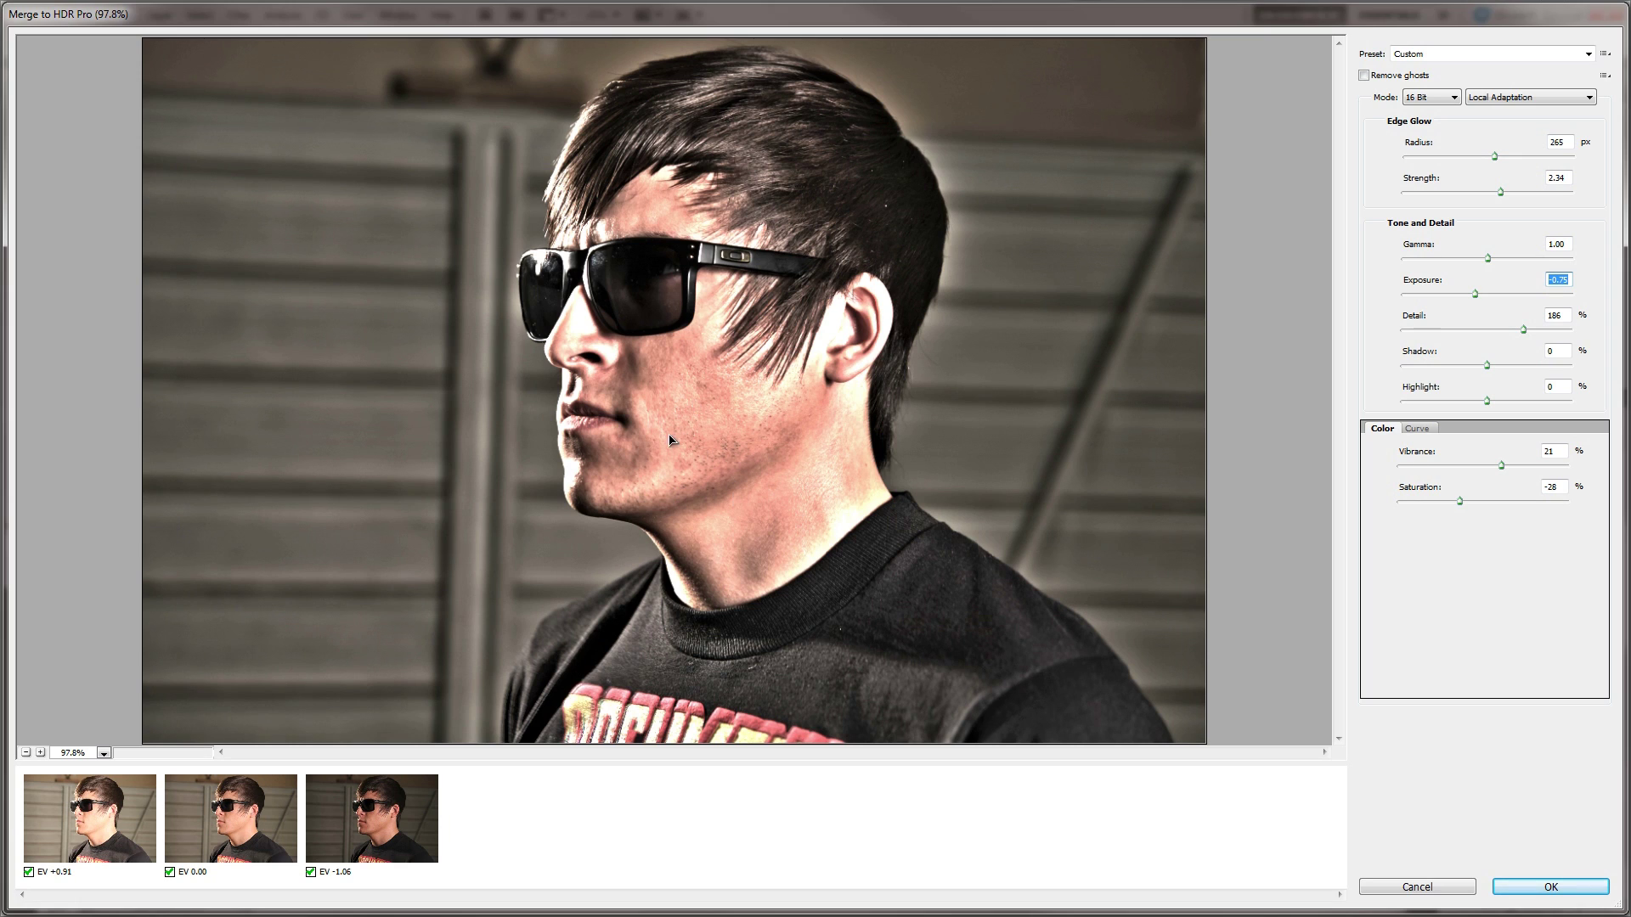
# - Set gamma 1.47, exposure -0.75, shadow -83 and lower highlights, then show the tone curve
pyautogui.moveTo(1487, 258); pyautogui.dragTo(1467, 264)
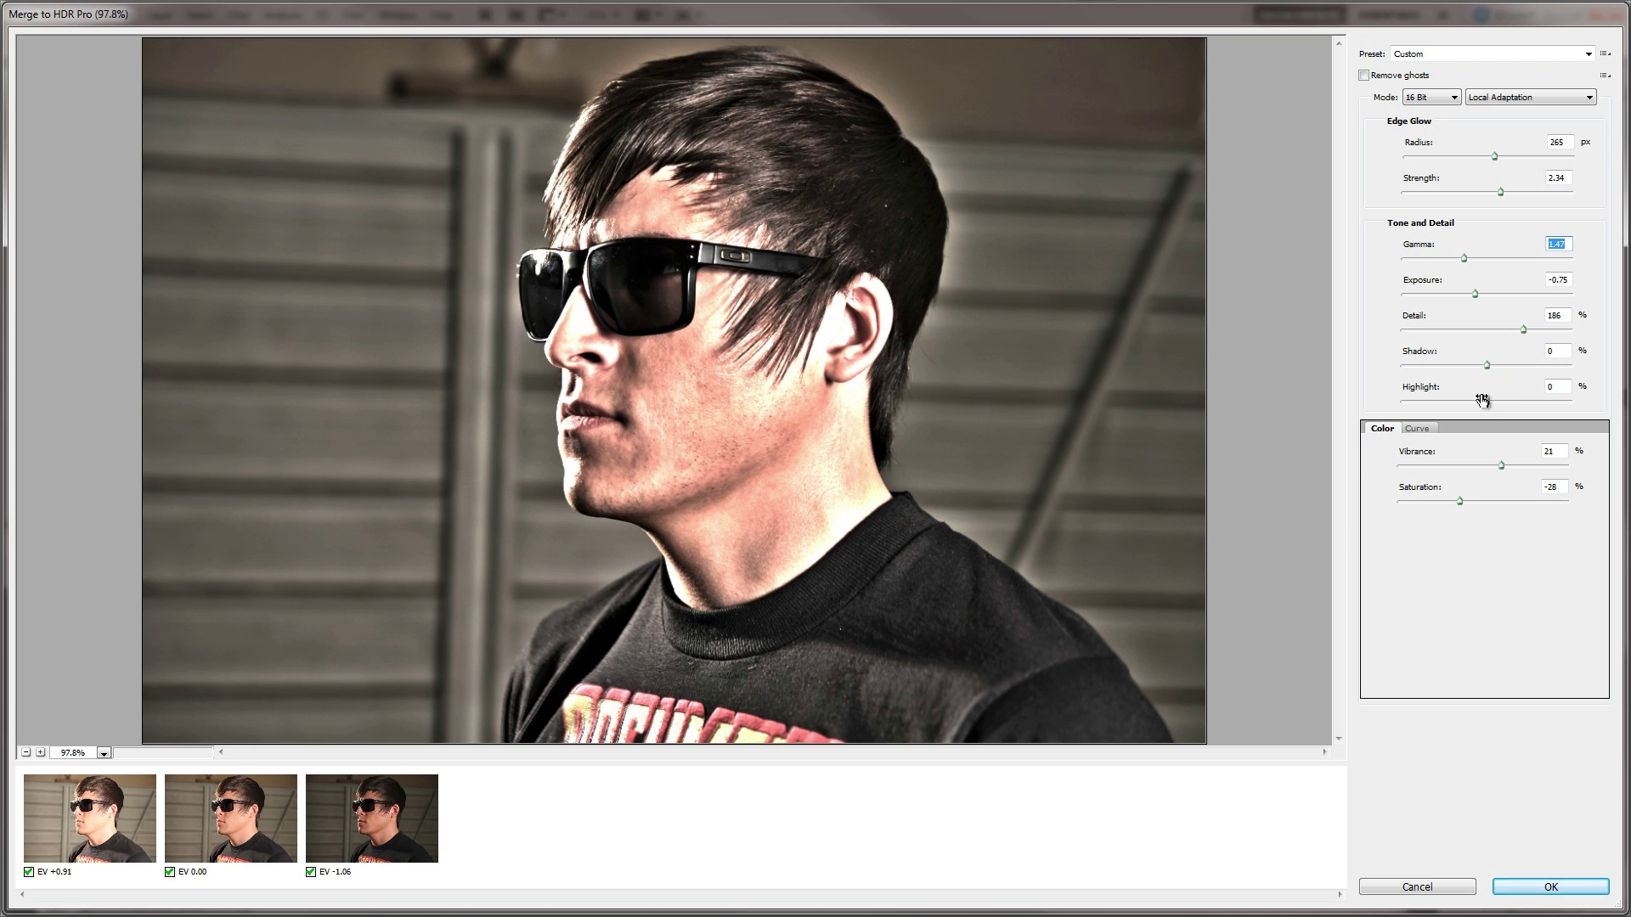
pyautogui.moveTo(1487, 368); pyautogui.dragTo(1417, 367)
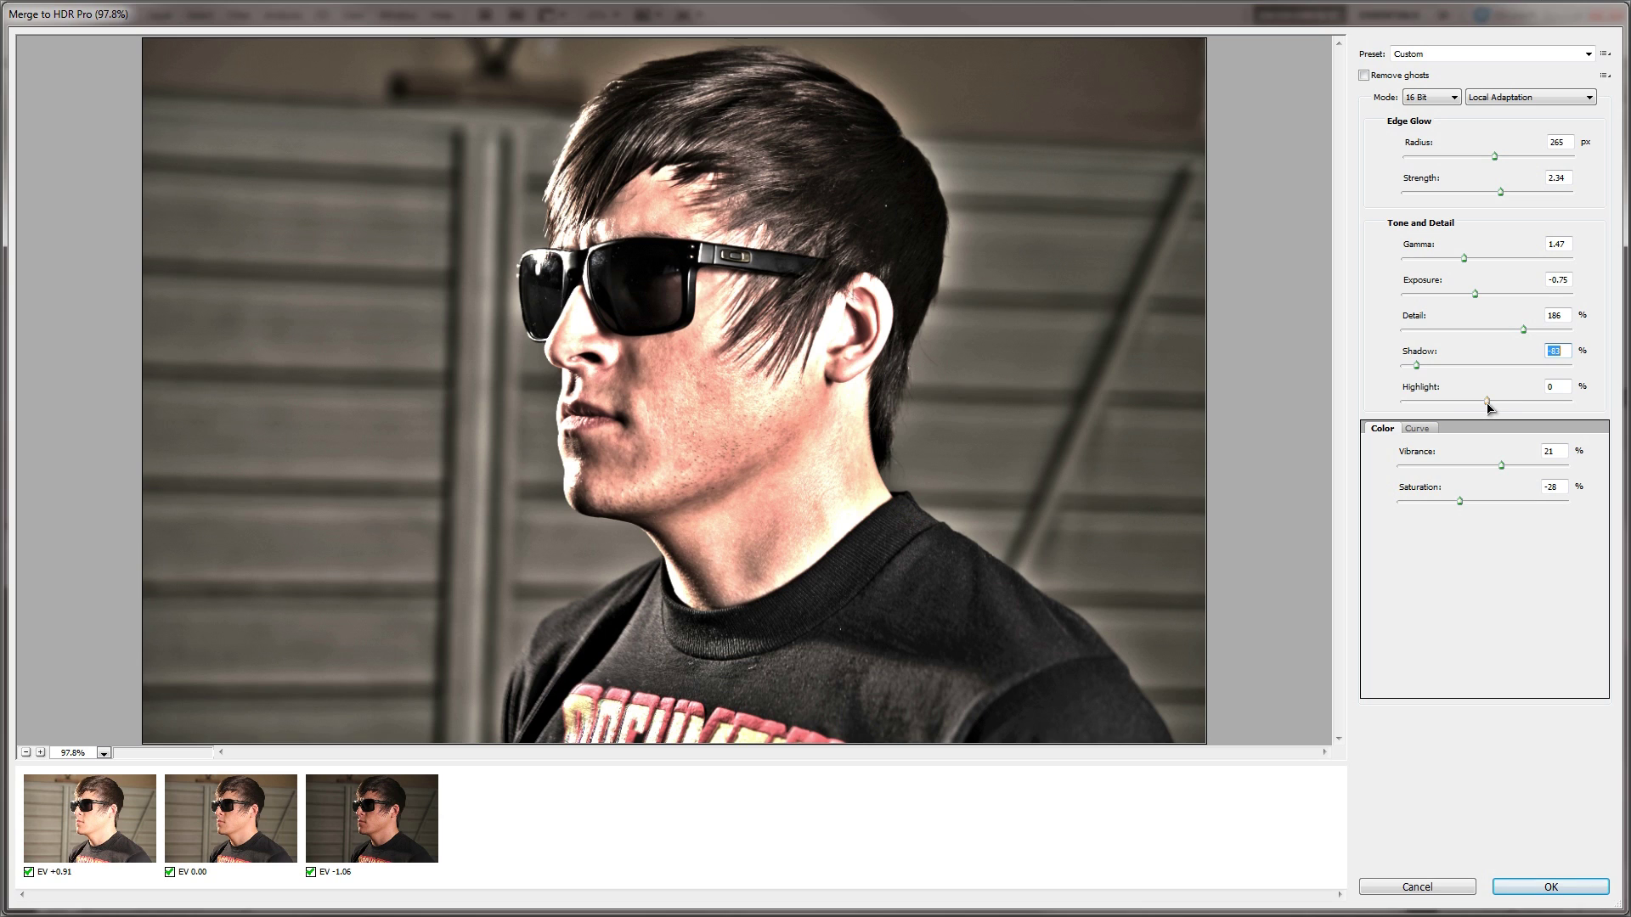
pyautogui.moveTo(1488, 407)
pyautogui.mouseDown()
pyautogui.moveTo(1448, 407)
pyautogui.moveTo(1465, 406)
pyautogui.mouseUp()
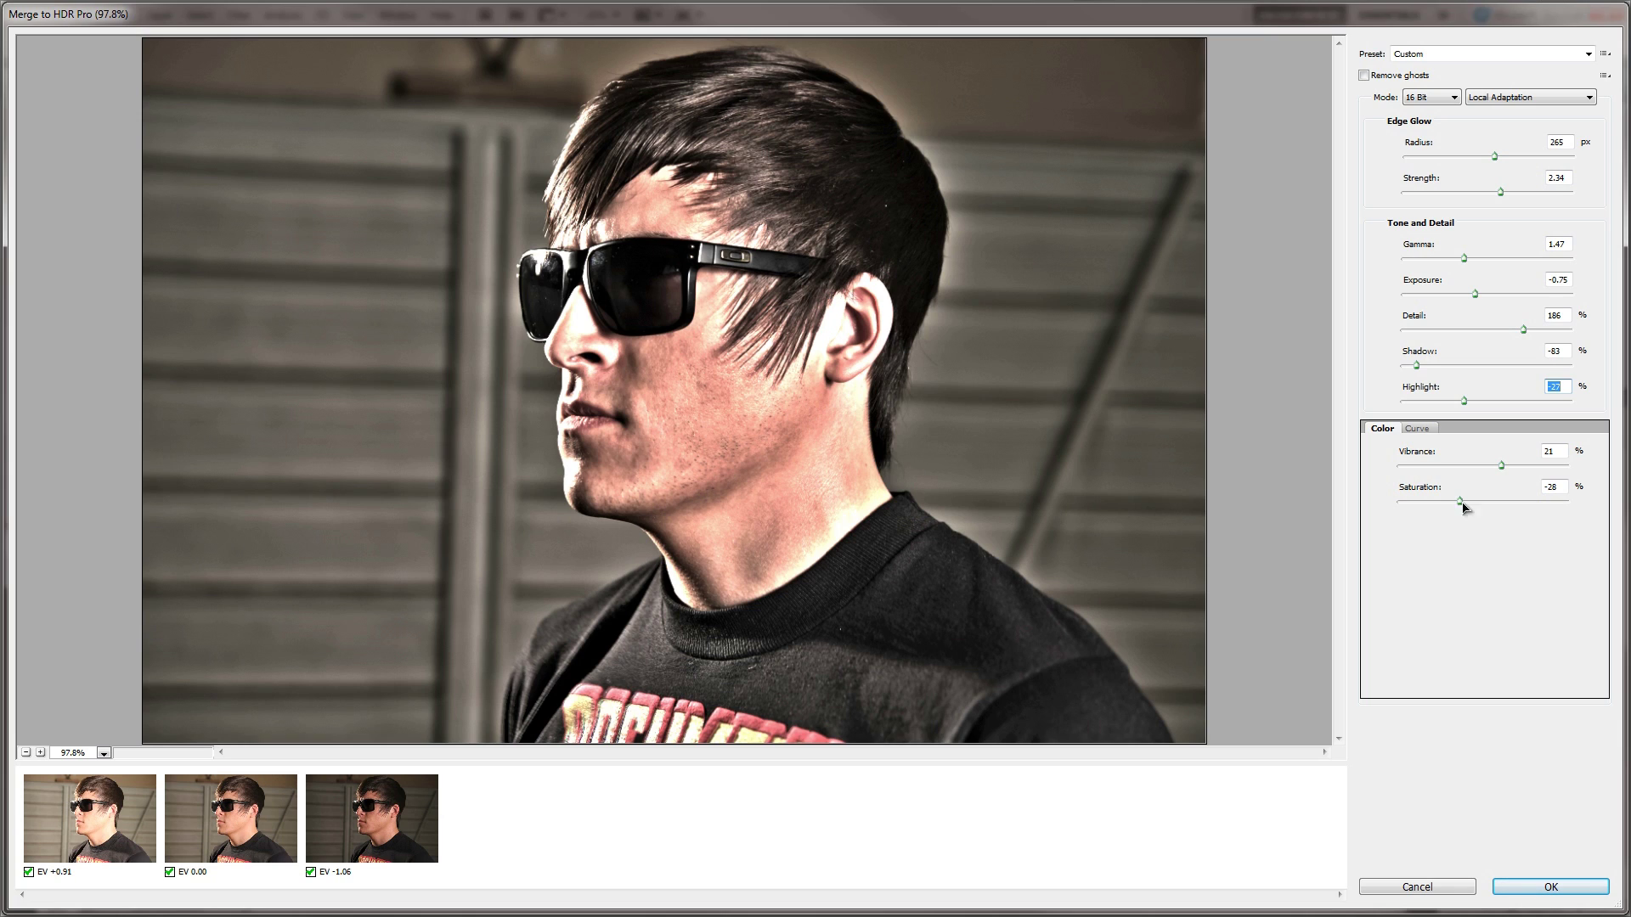
pyautogui.click(1427, 431)
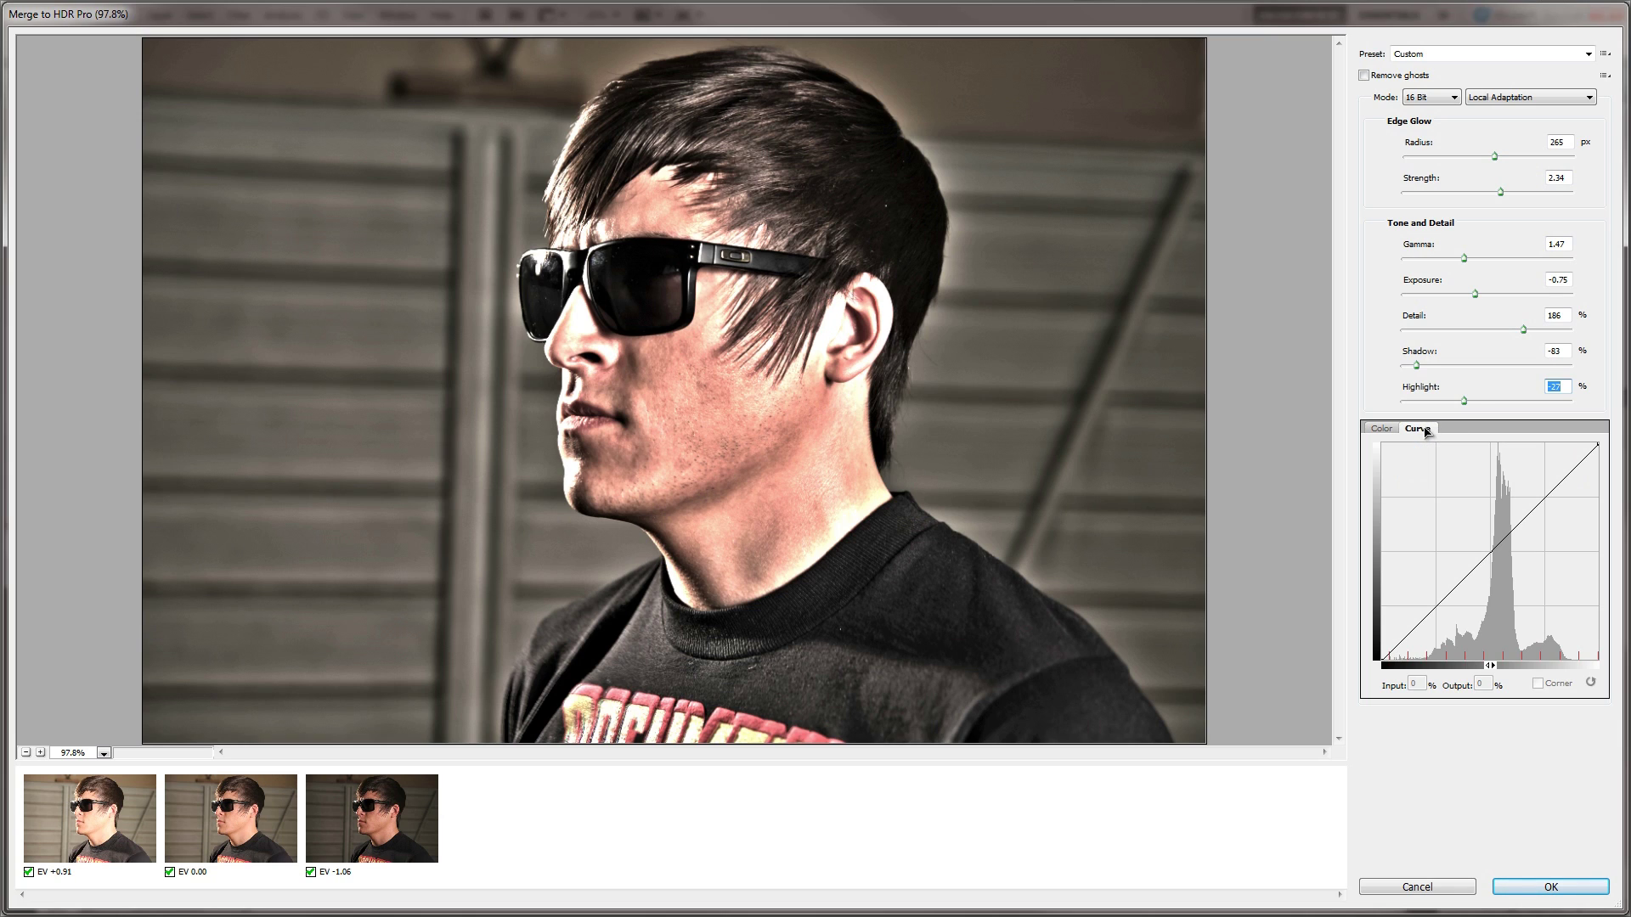
# - Bow the tone curve downward, set highlight to -17 and gamma to 1.60, and apply the merge
pyautogui.click(1493, 558)
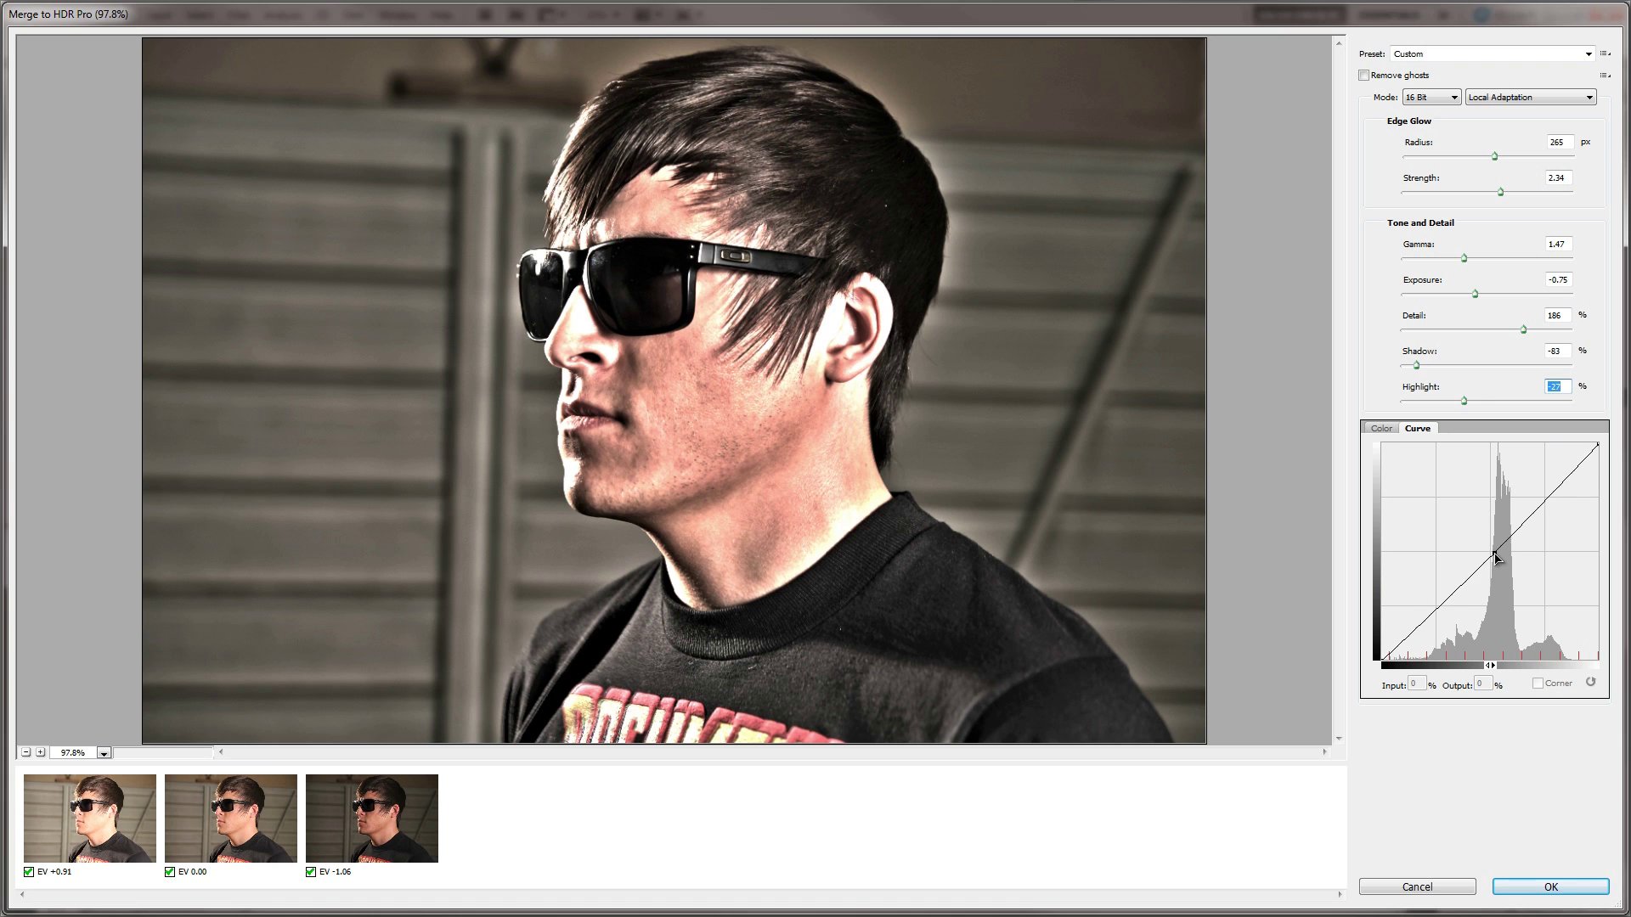
pyautogui.moveTo(1492, 558); pyautogui.dragTo(1504, 571)
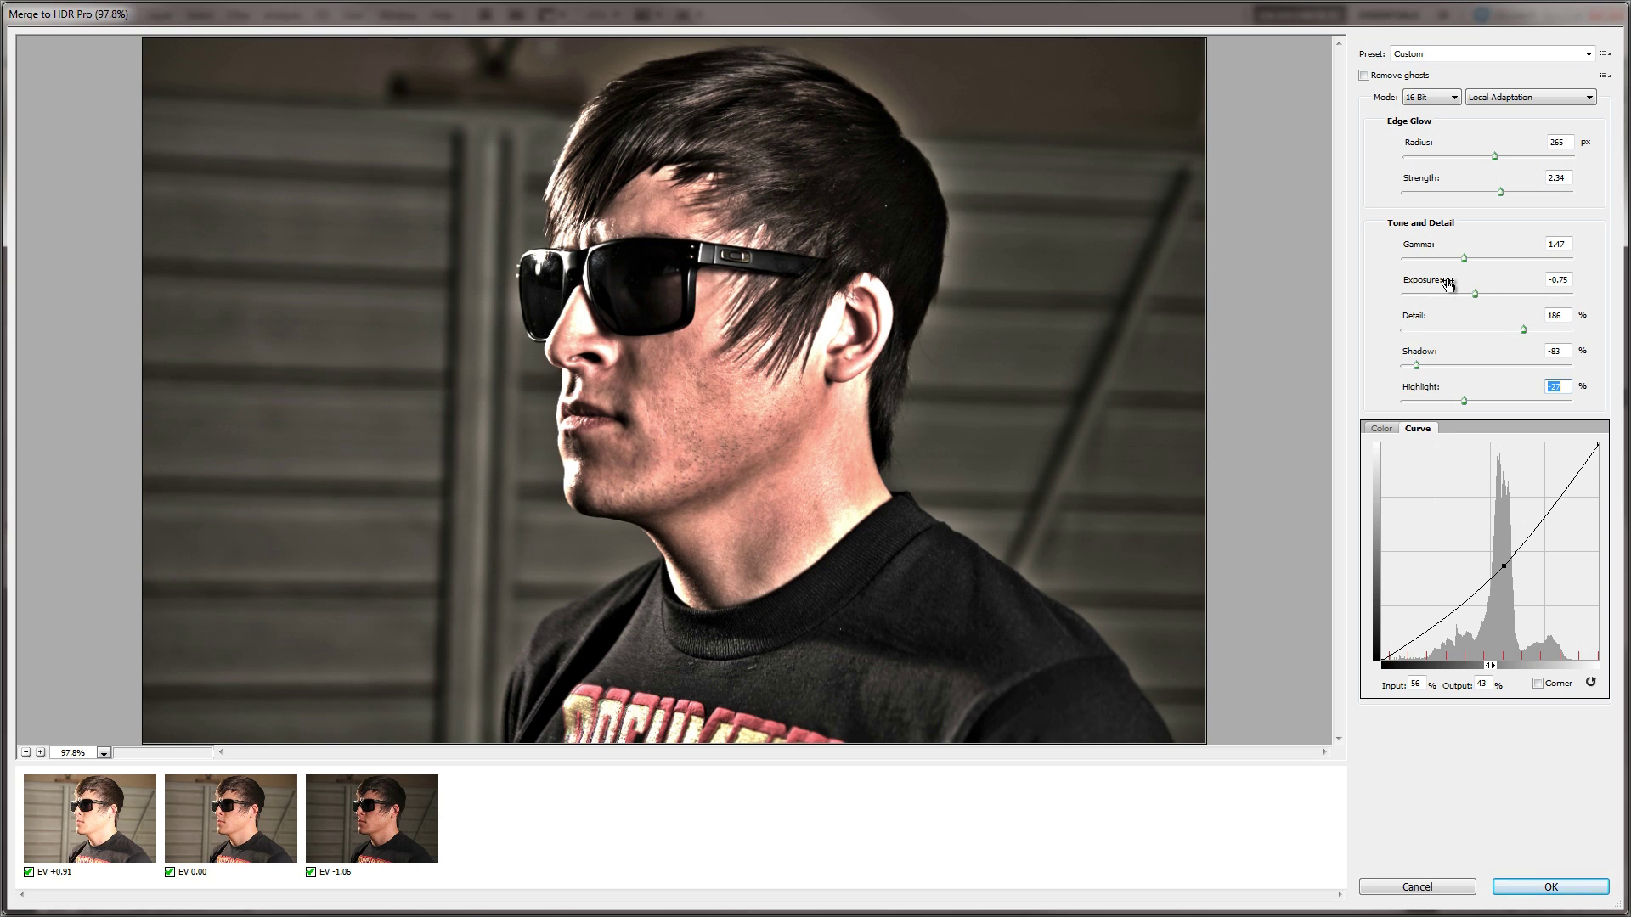
pyautogui.moveTo(1464, 400); pyautogui.dragTo(1475, 402)
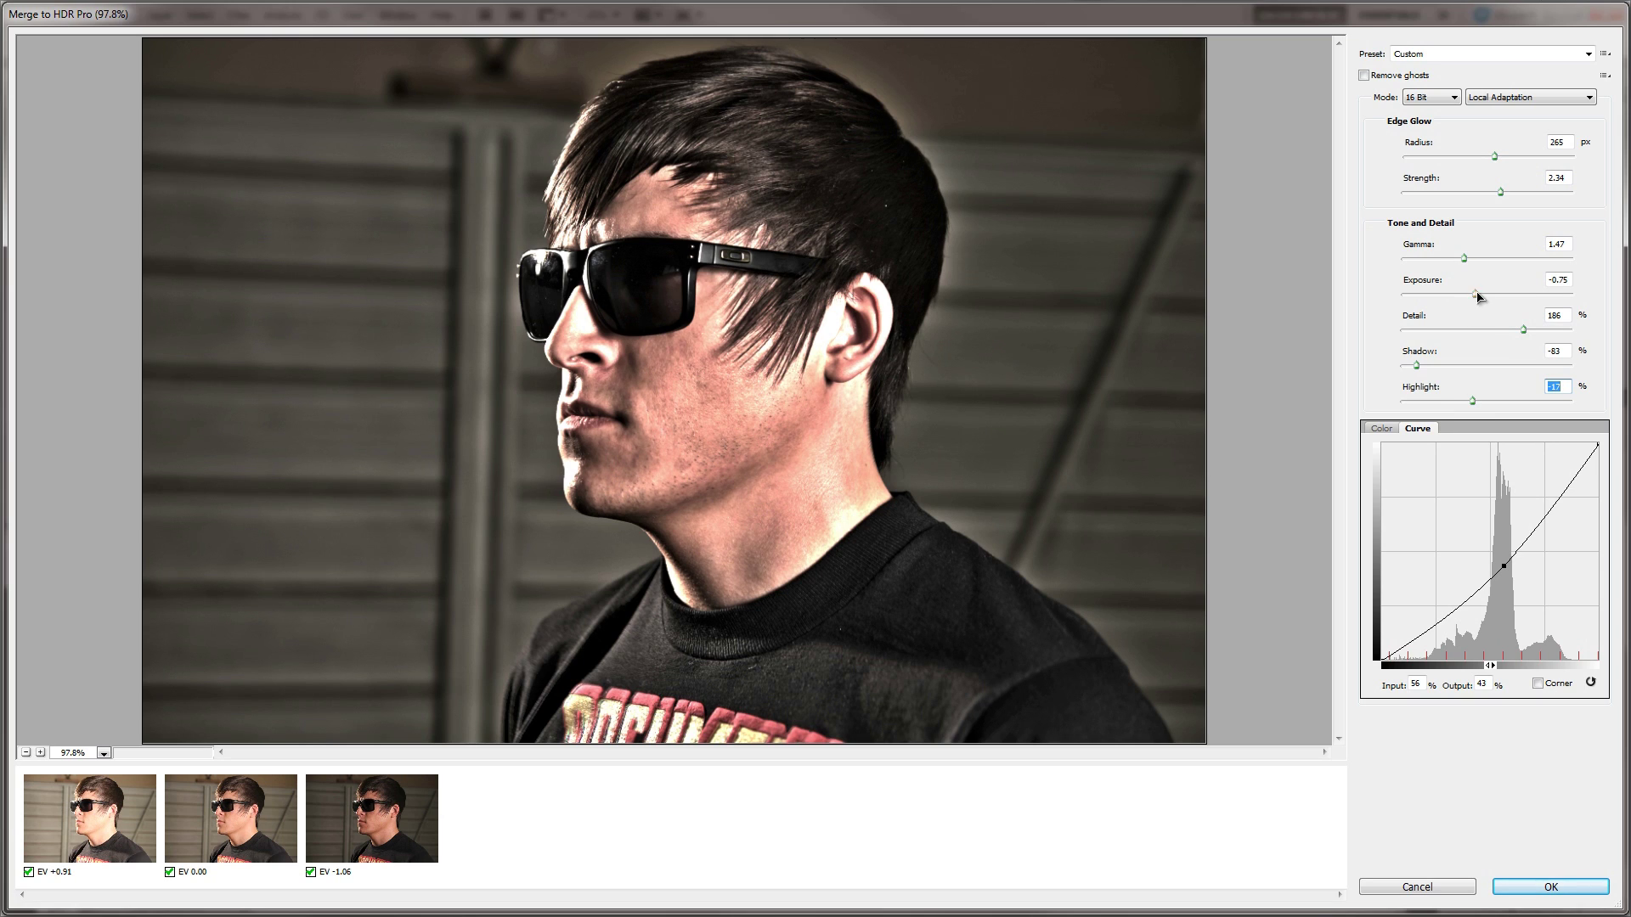
pyautogui.moveTo(1467, 261); pyautogui.dragTo(1481, 299)
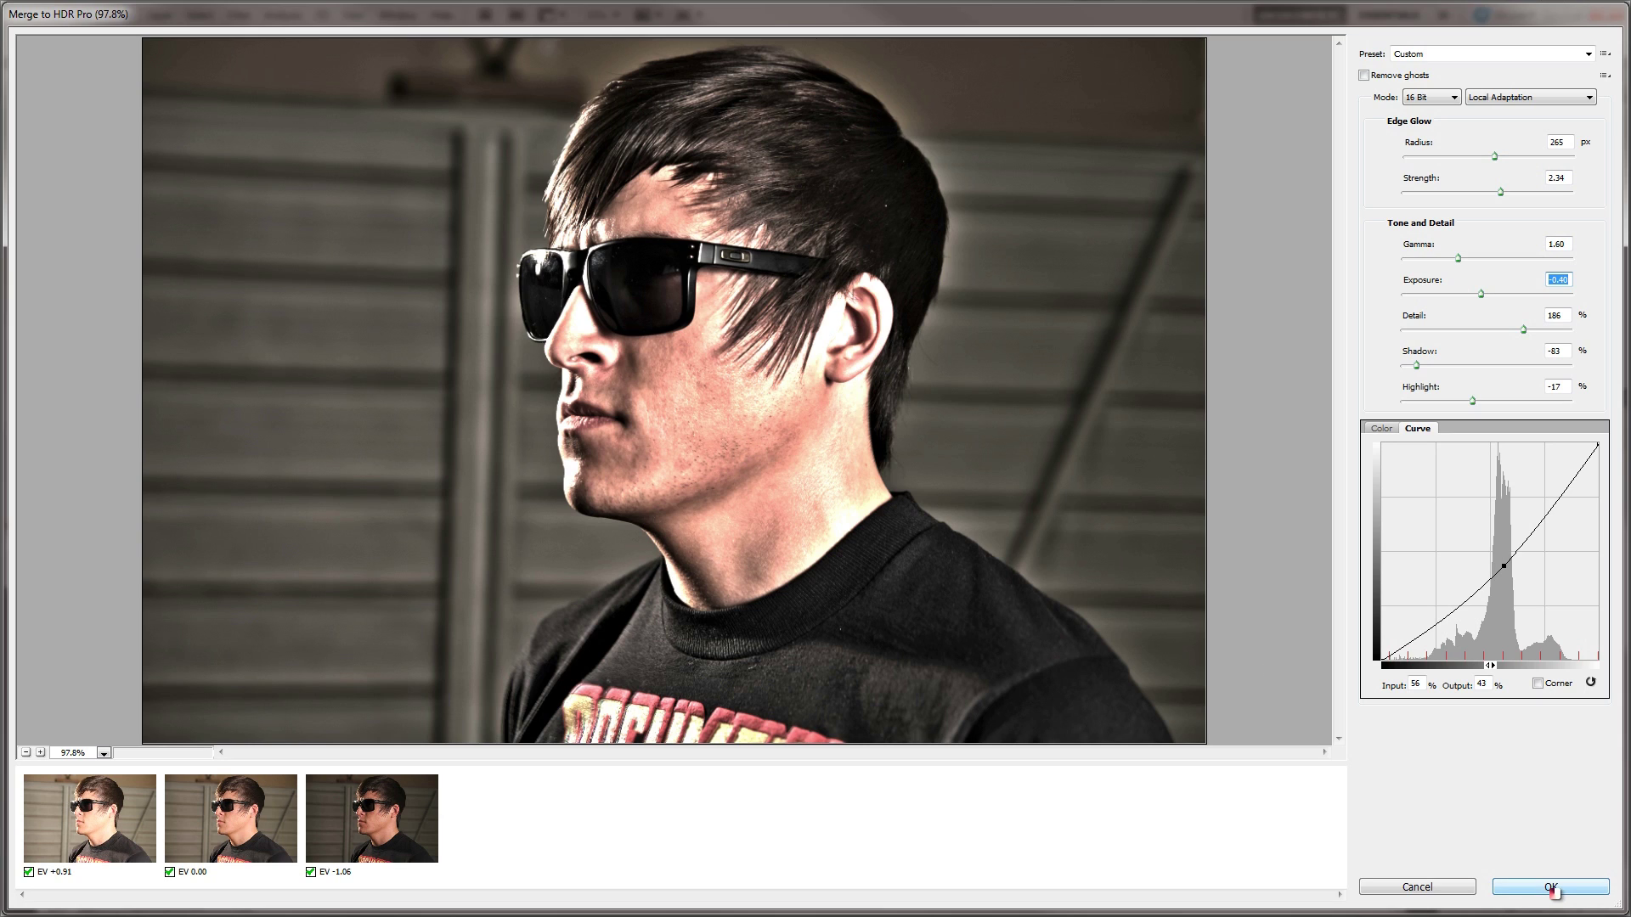
pyautogui.click(1551, 888)
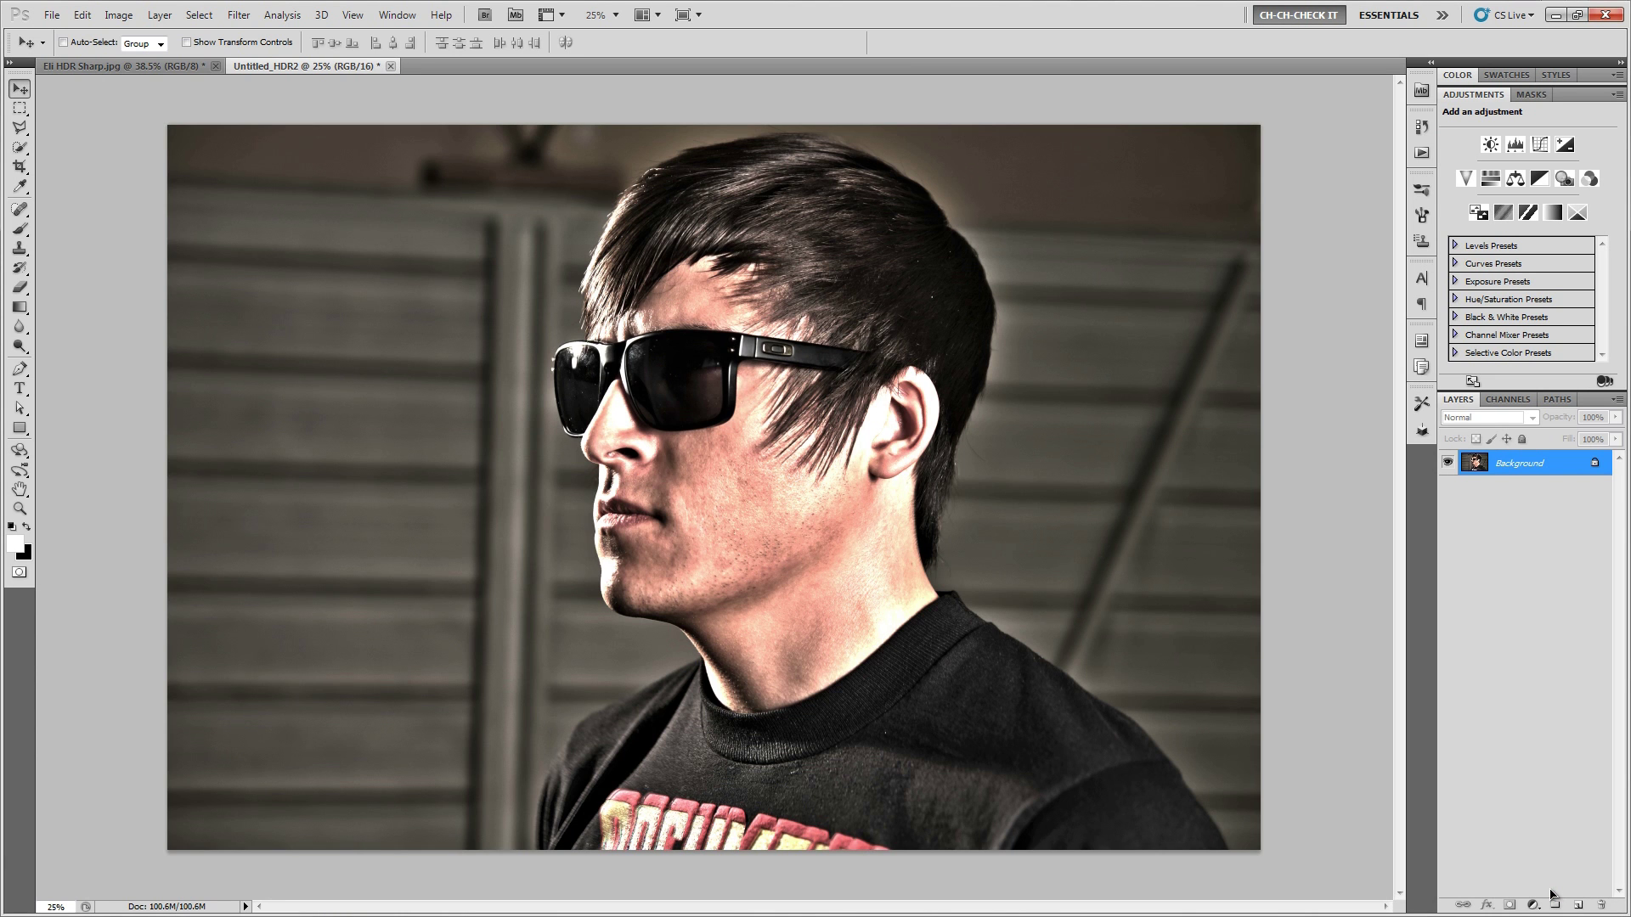
# - Fit the new Untitled_HDR2 portrait to the window with Ctrl+0
pyautogui.hotkey('ctrl', '0')
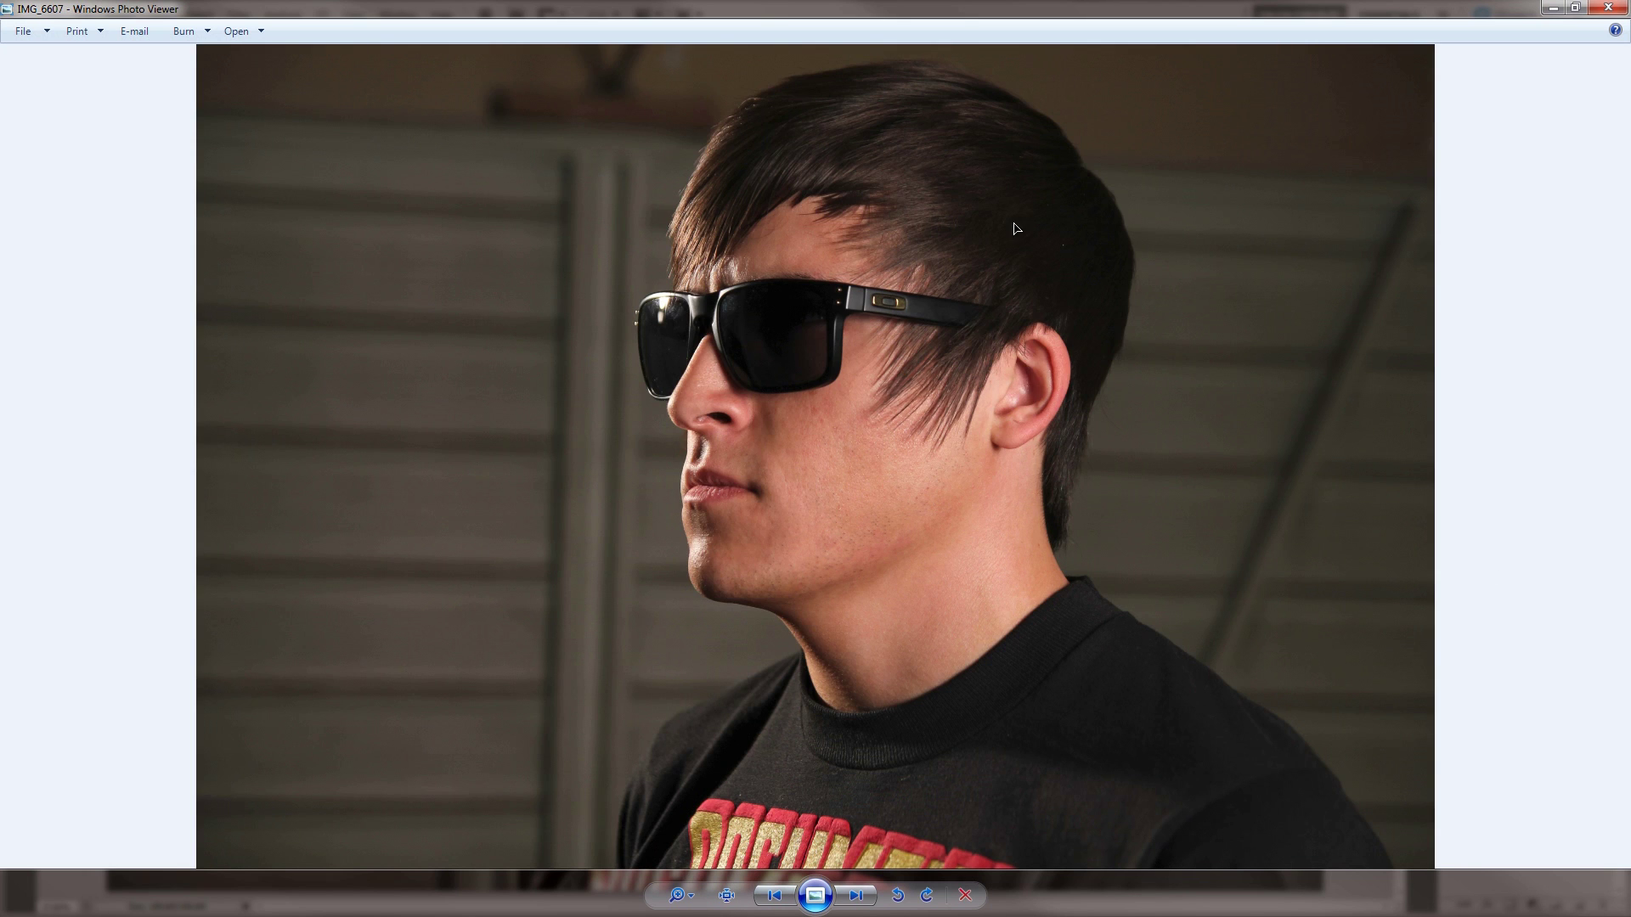
# - Minimize the IMG_6607 original in Windows Photo Viewer to return to the HDR portrait
pyautogui.click(1551, 11)
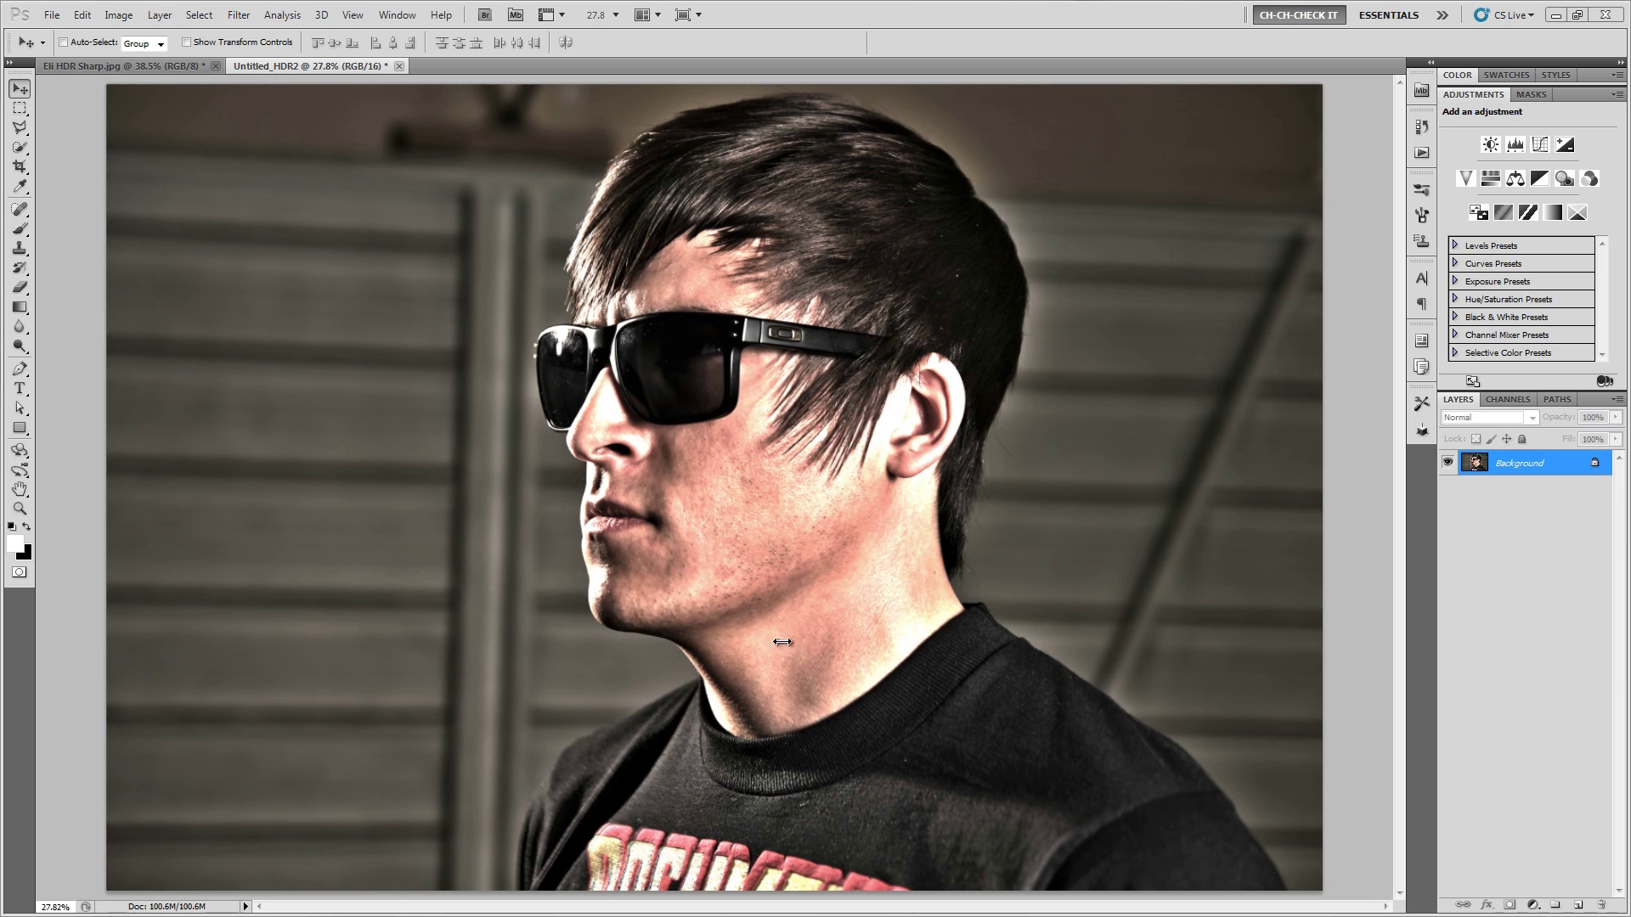
# - Play the Organic action from the Justesen ColorFX 1.0 set on the portrait
pyautogui.click(1418, 153)
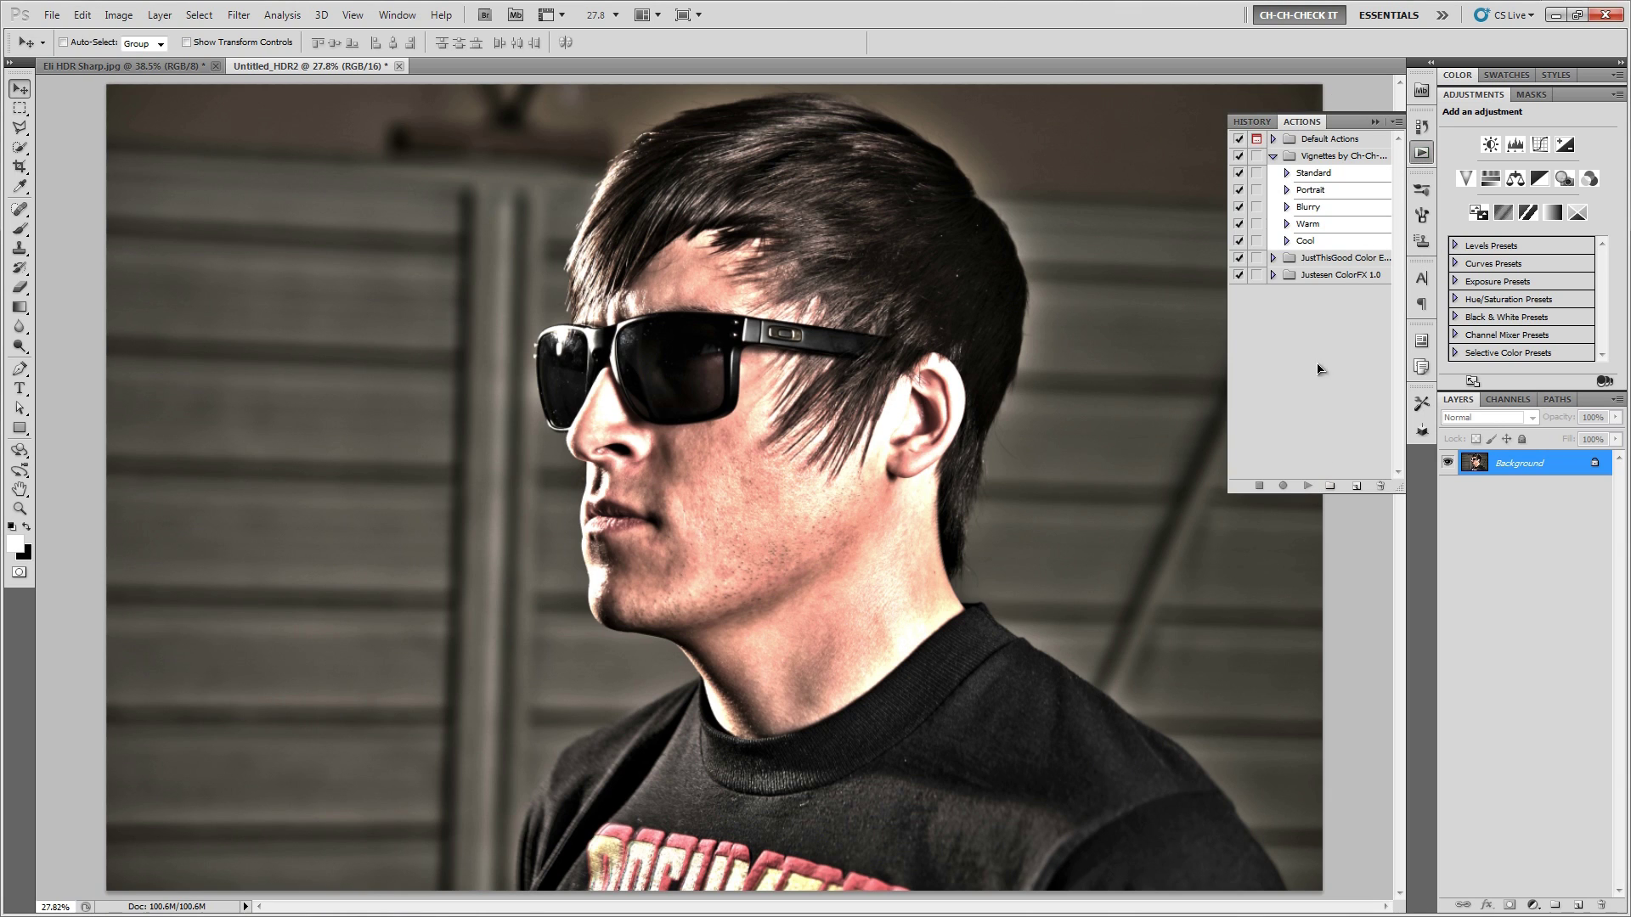
pyautogui.click(1326, 275)
pyautogui.click(1273, 277)
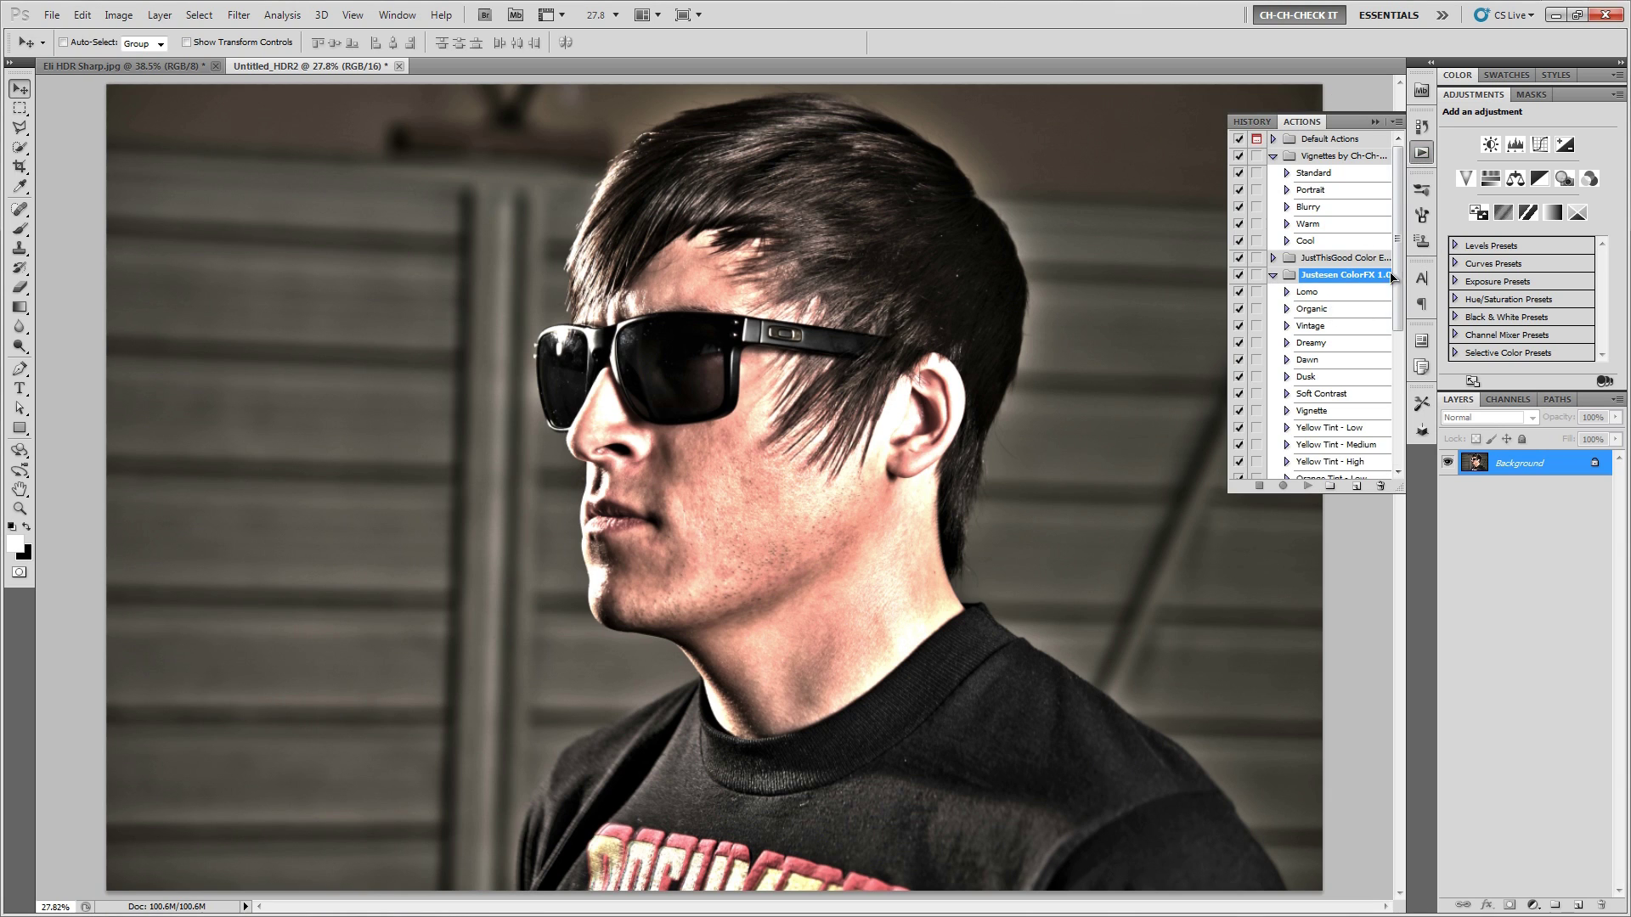
pyautogui.moveTo(1395, 280); pyautogui.dragTo(1398, 309)
pyautogui.click(1322, 251)
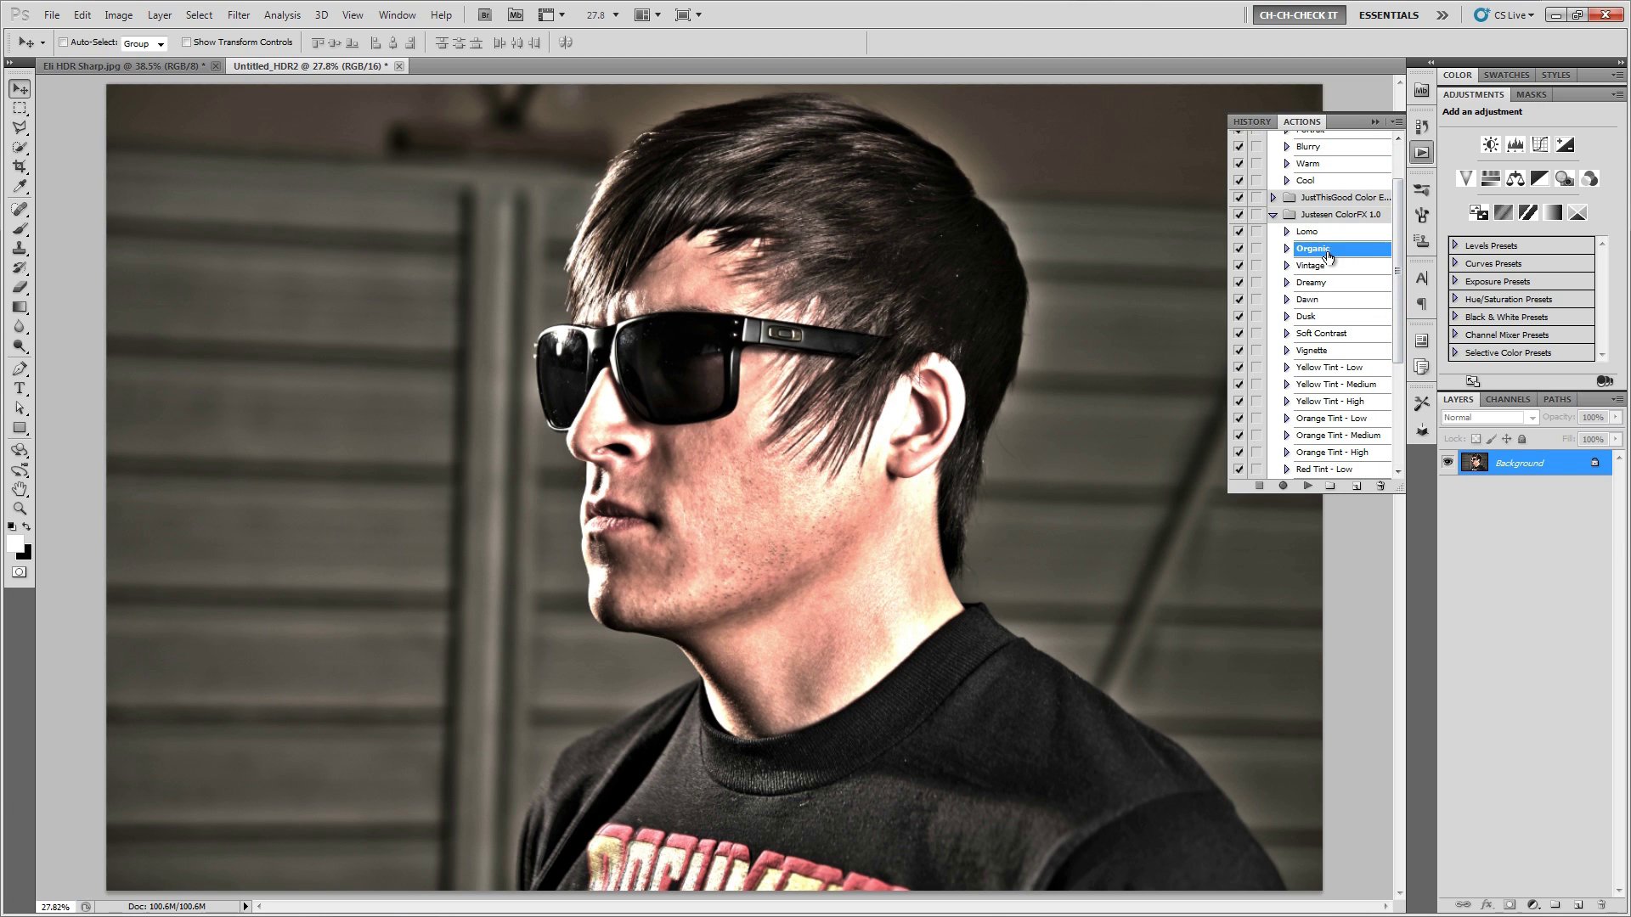
pyautogui.click(1306, 487)
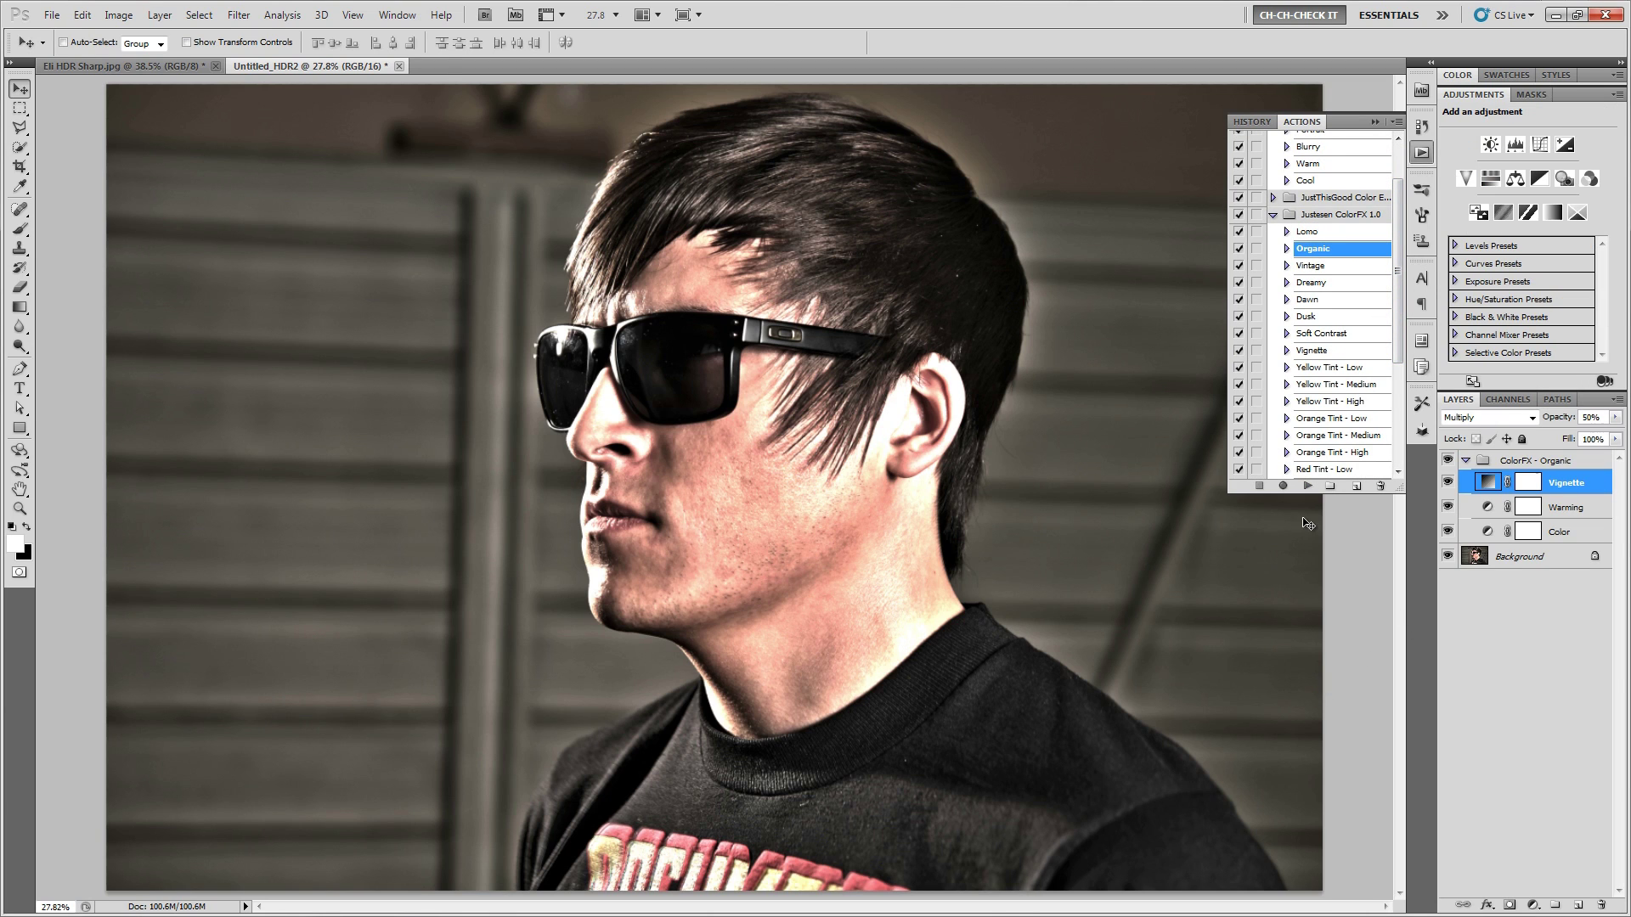
pyautogui.click(1421, 153)
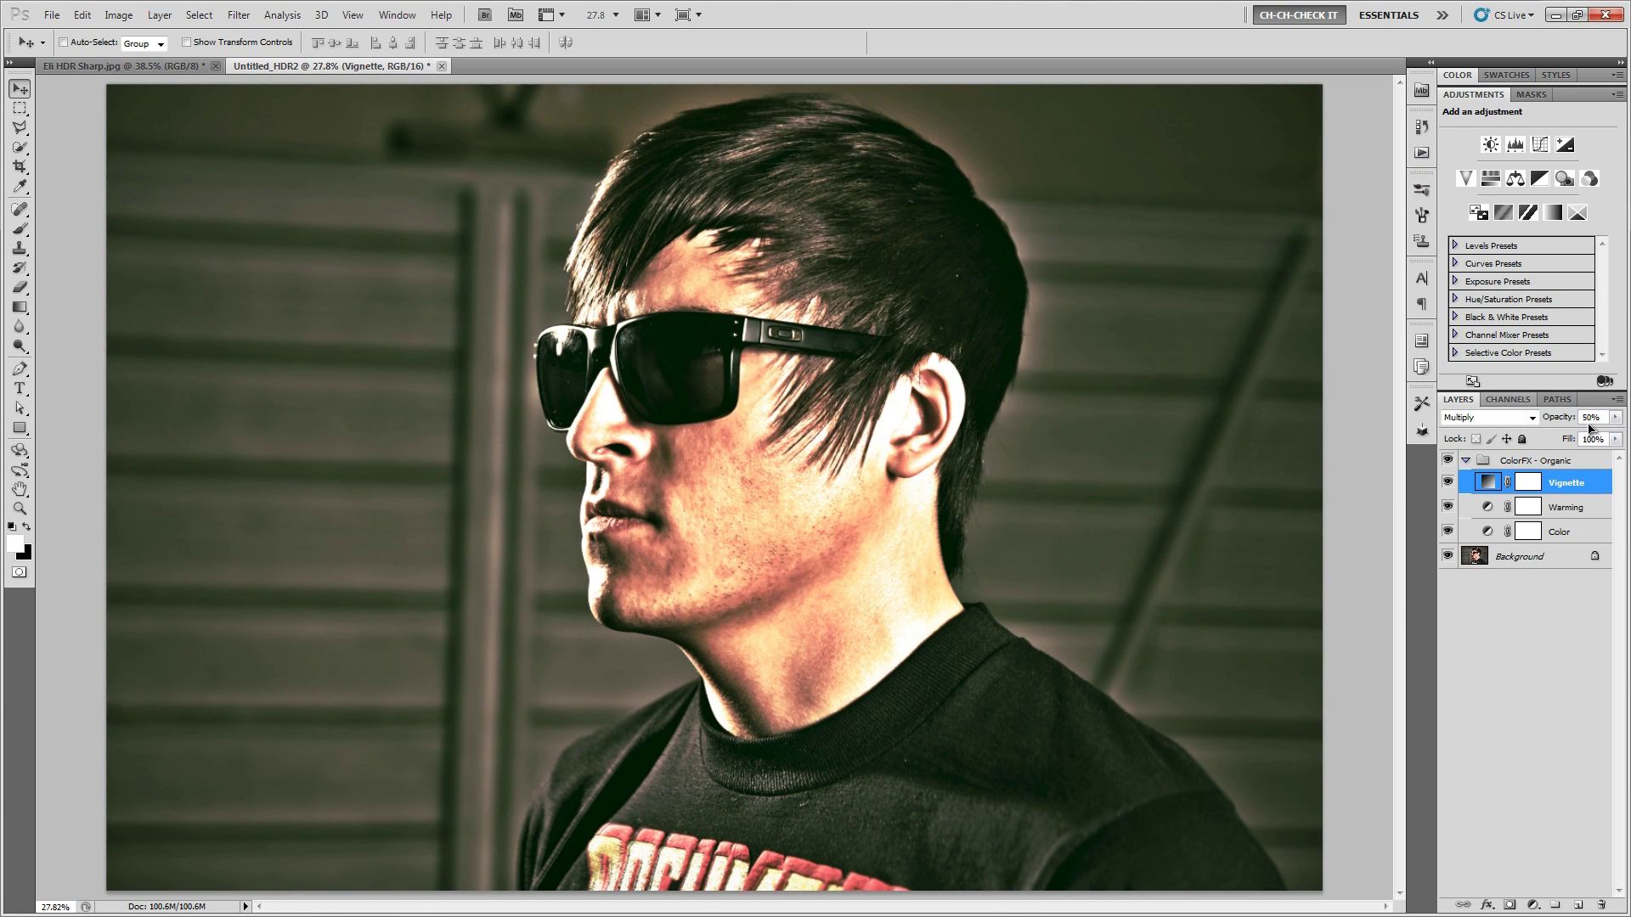
# - Collapse the ColorFX - Organic group and set its opacity to 50%
pyautogui.click(1542, 461)
pyautogui.click(1465, 460)
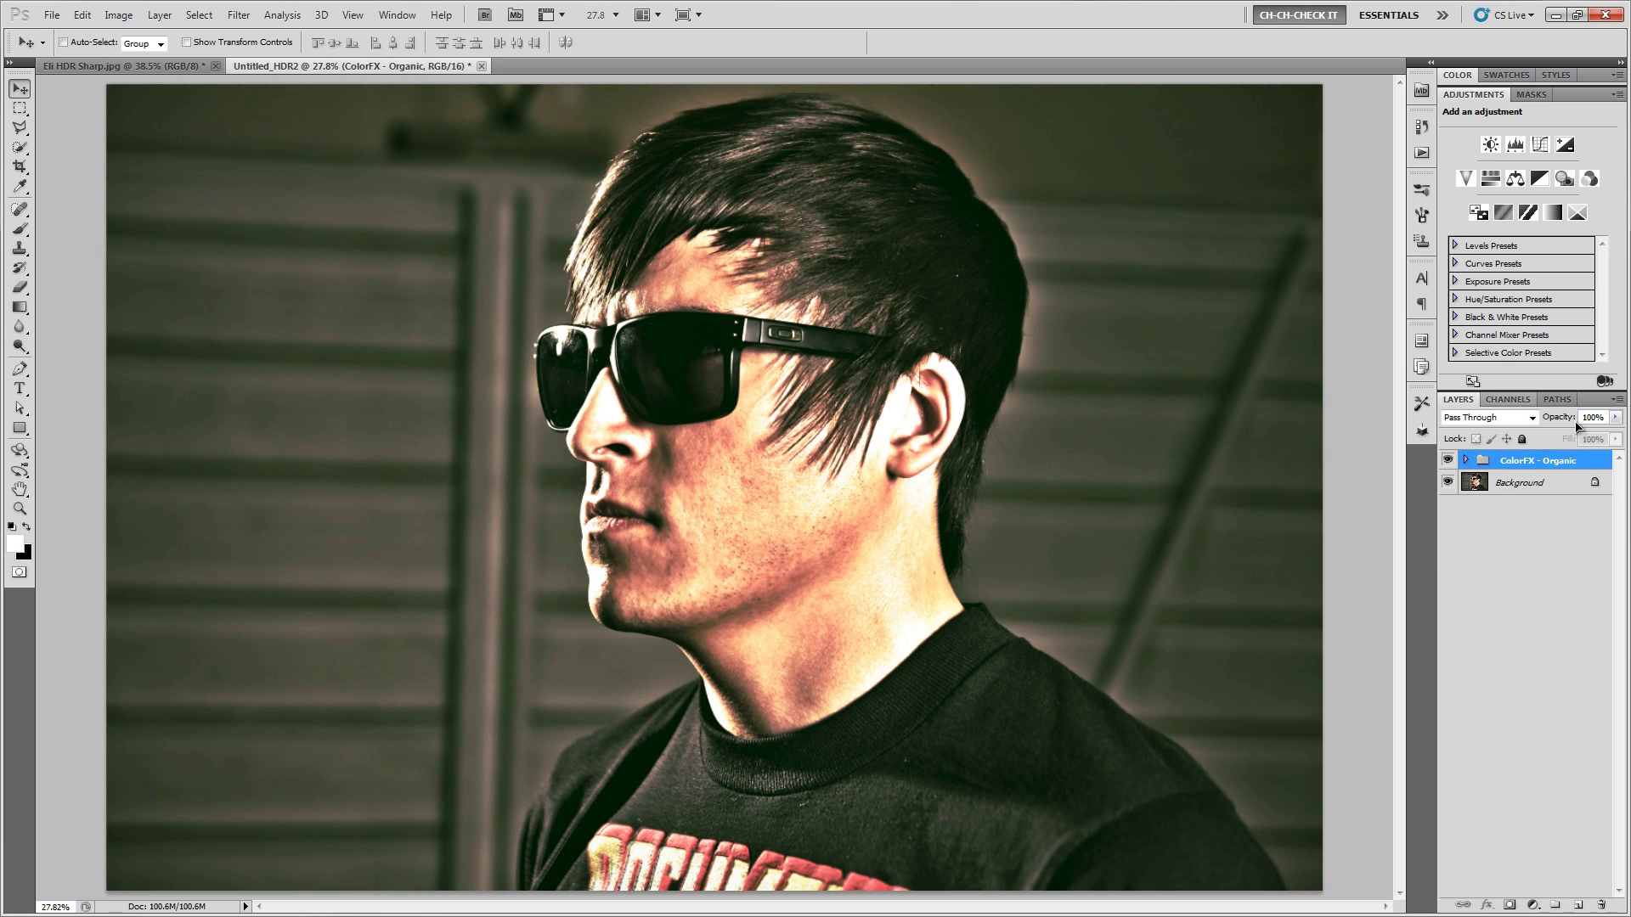
pyautogui.click(1585, 417)
pyautogui.write('50')
pyautogui.press('Return')
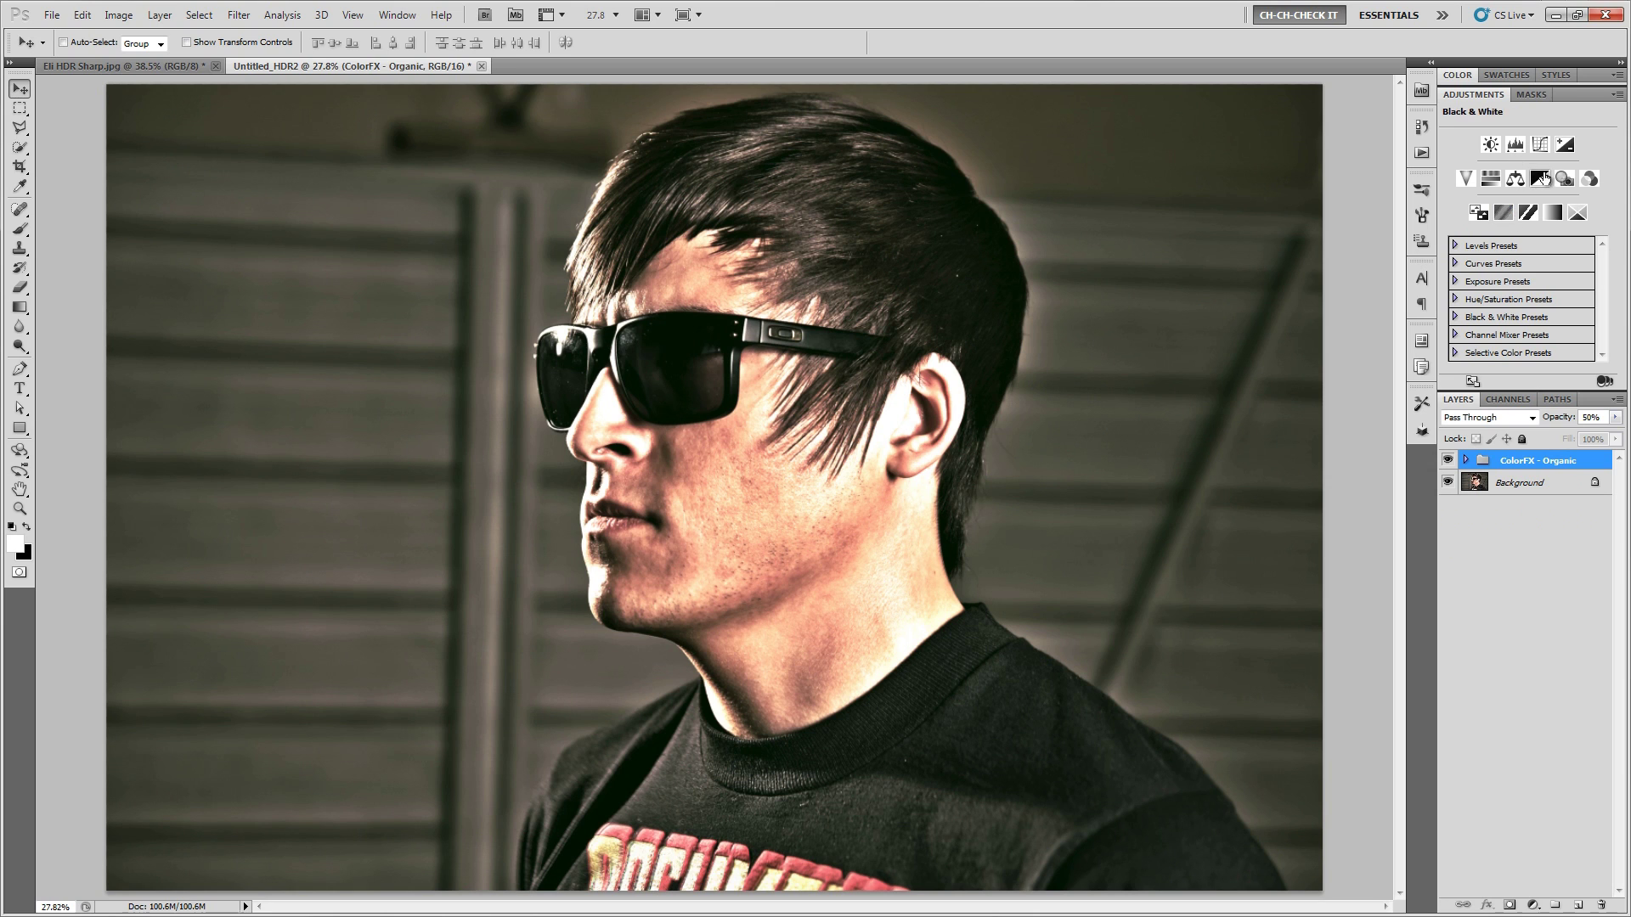
# - Add a Black & White adjustment layer in Overlay mode at 75% opacity, toggling it to compare
pyautogui.click(1539, 178)
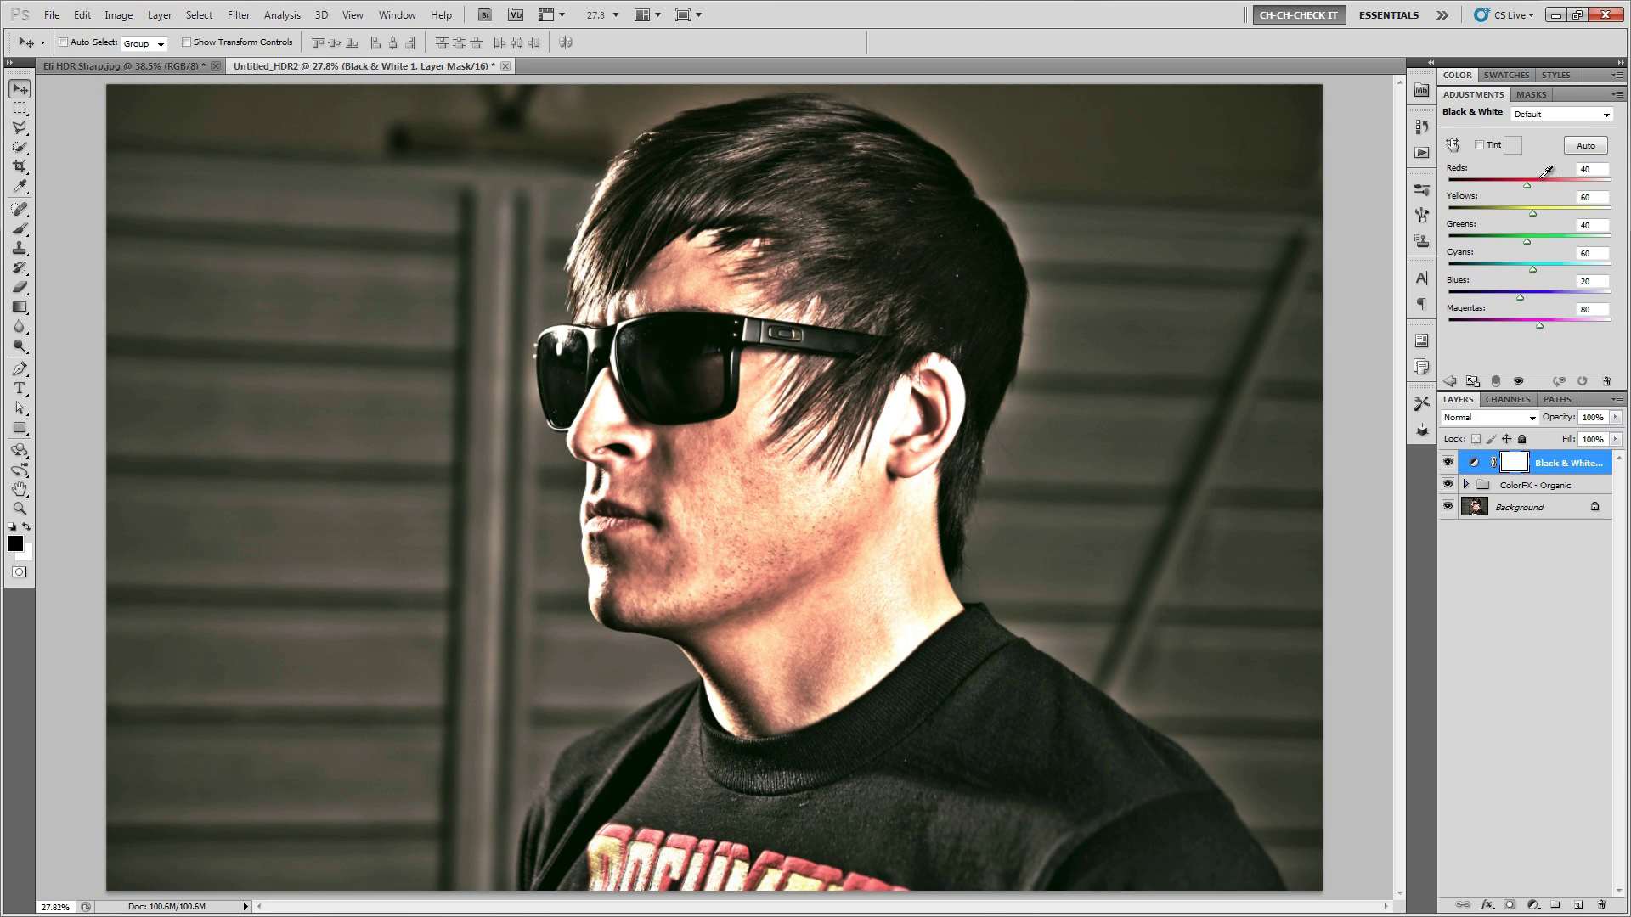
pyautogui.click(1516, 418)
pyautogui.click(1478, 637)
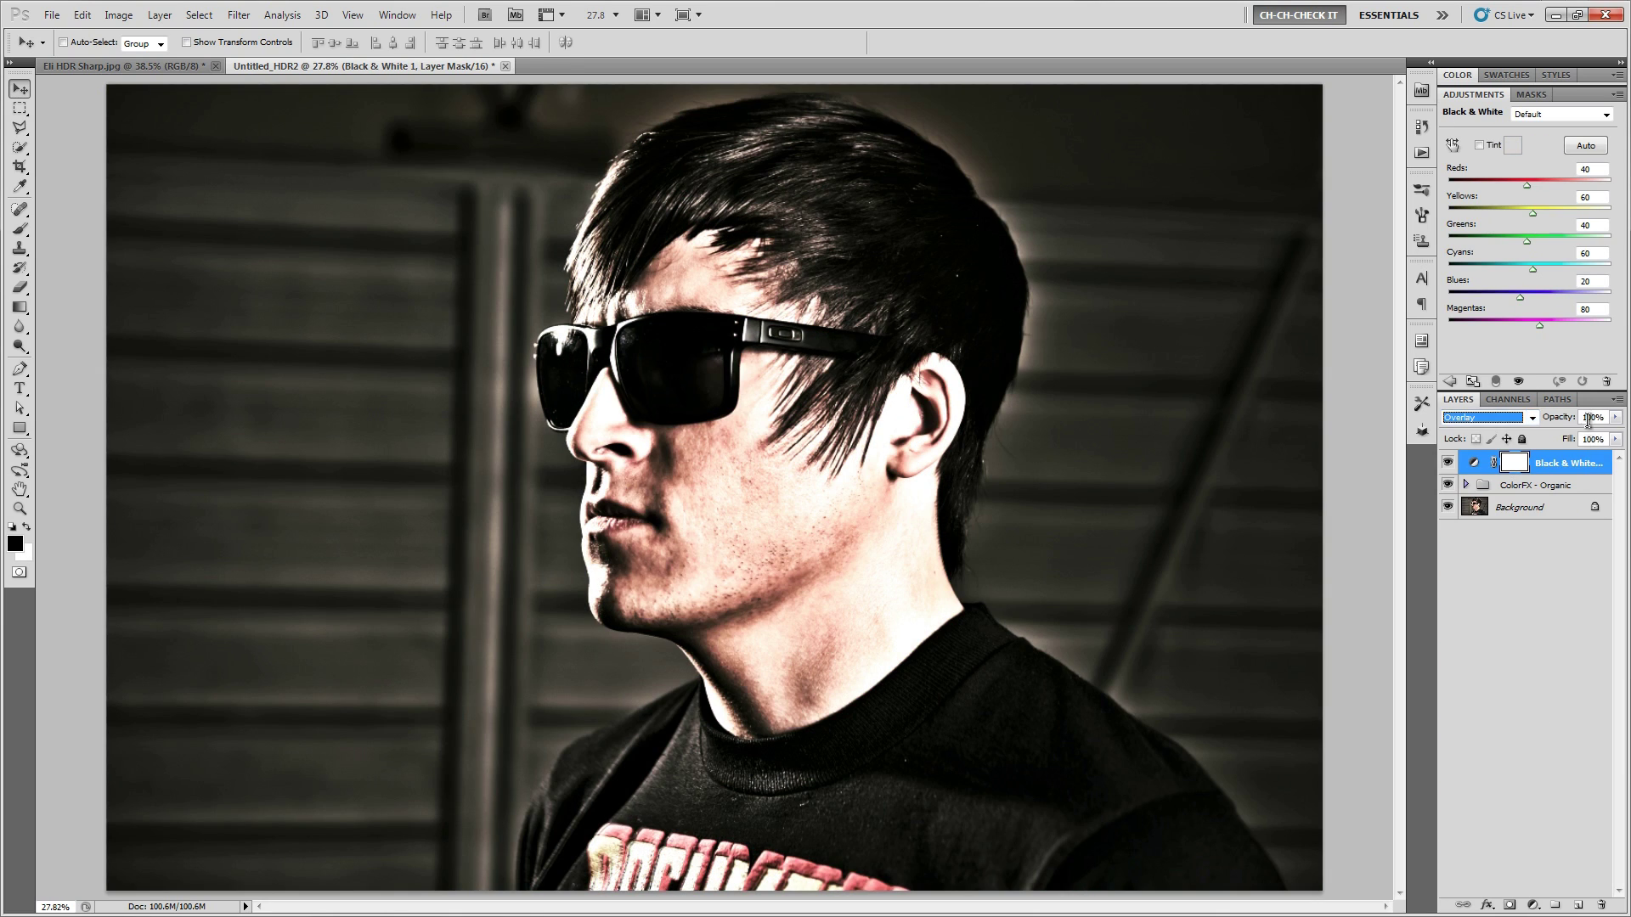
pyautogui.click(1588, 417)
pyautogui.write('30')
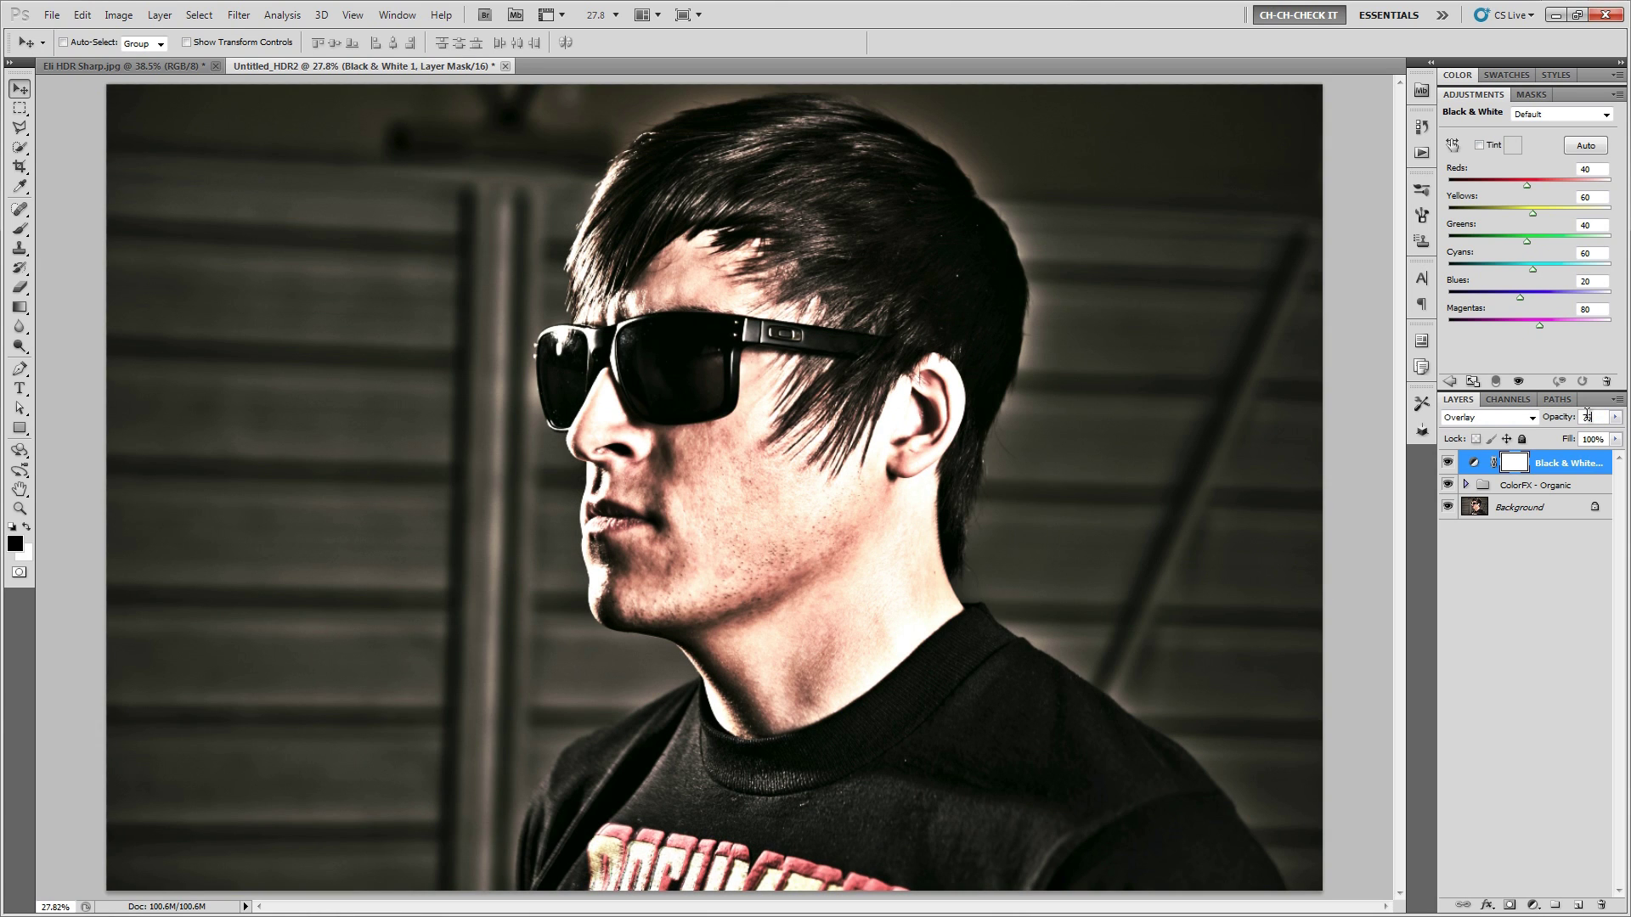
pyautogui.click(1447, 463)
pyautogui.click(1447, 463)
# - Stamp visible layers into Layer 1, create a blank 4096 × 2160 document, and drag the portrait over
pyautogui.hotkey('ctrl', 'shift', 'alt', 'e')
pyautogui.press('x')
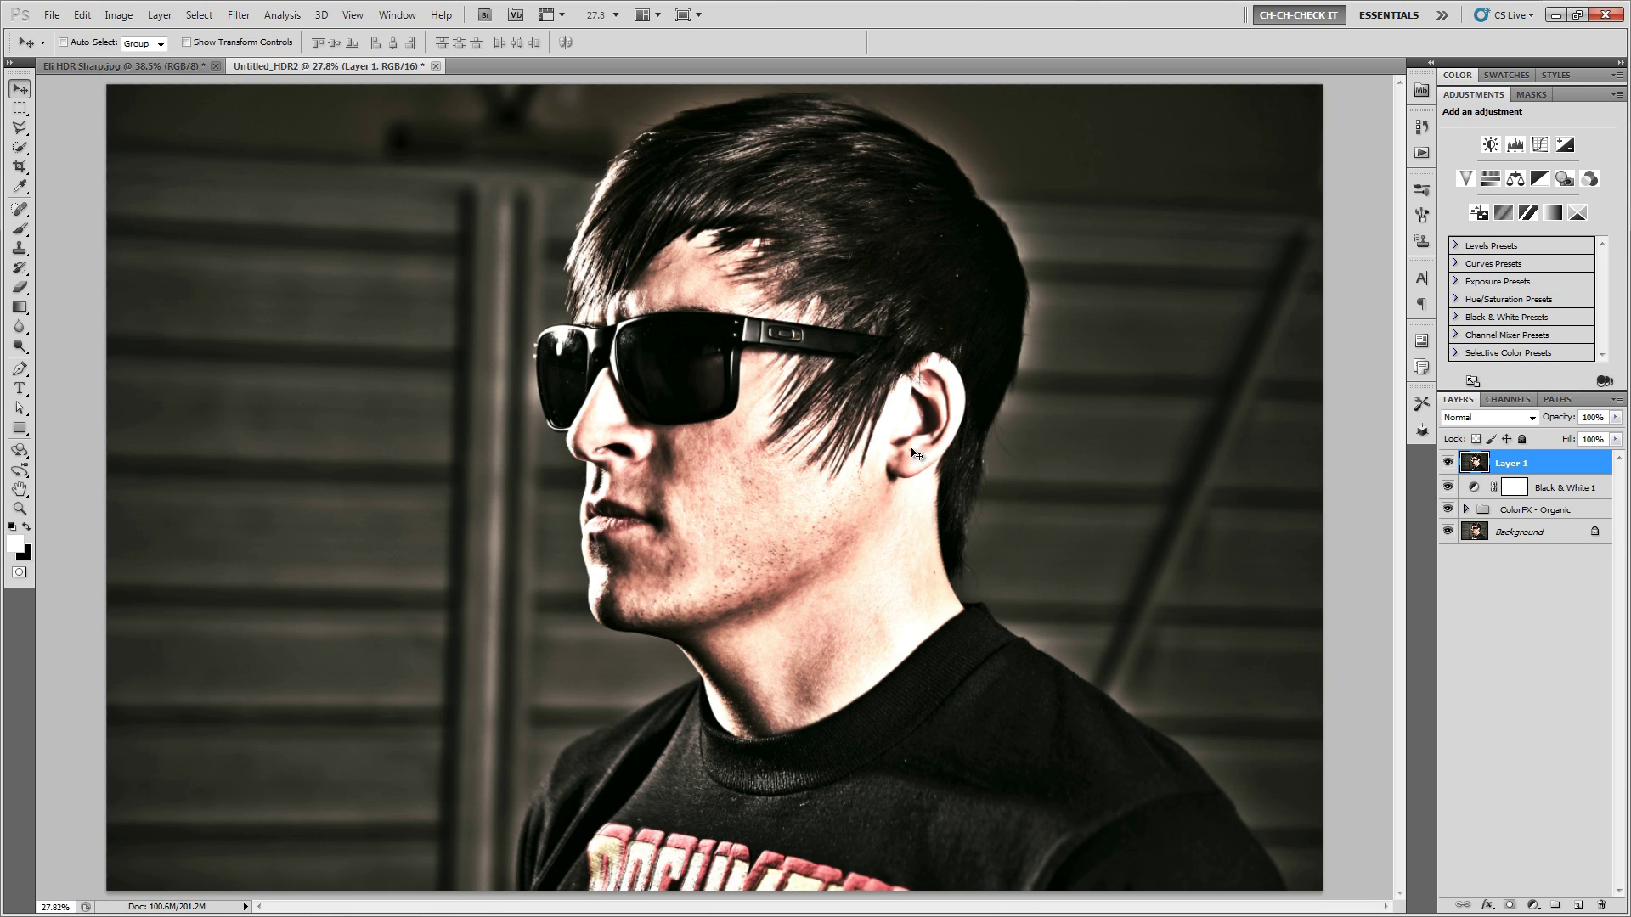
pyautogui.click(52, 15)
pyautogui.click(68, 34)
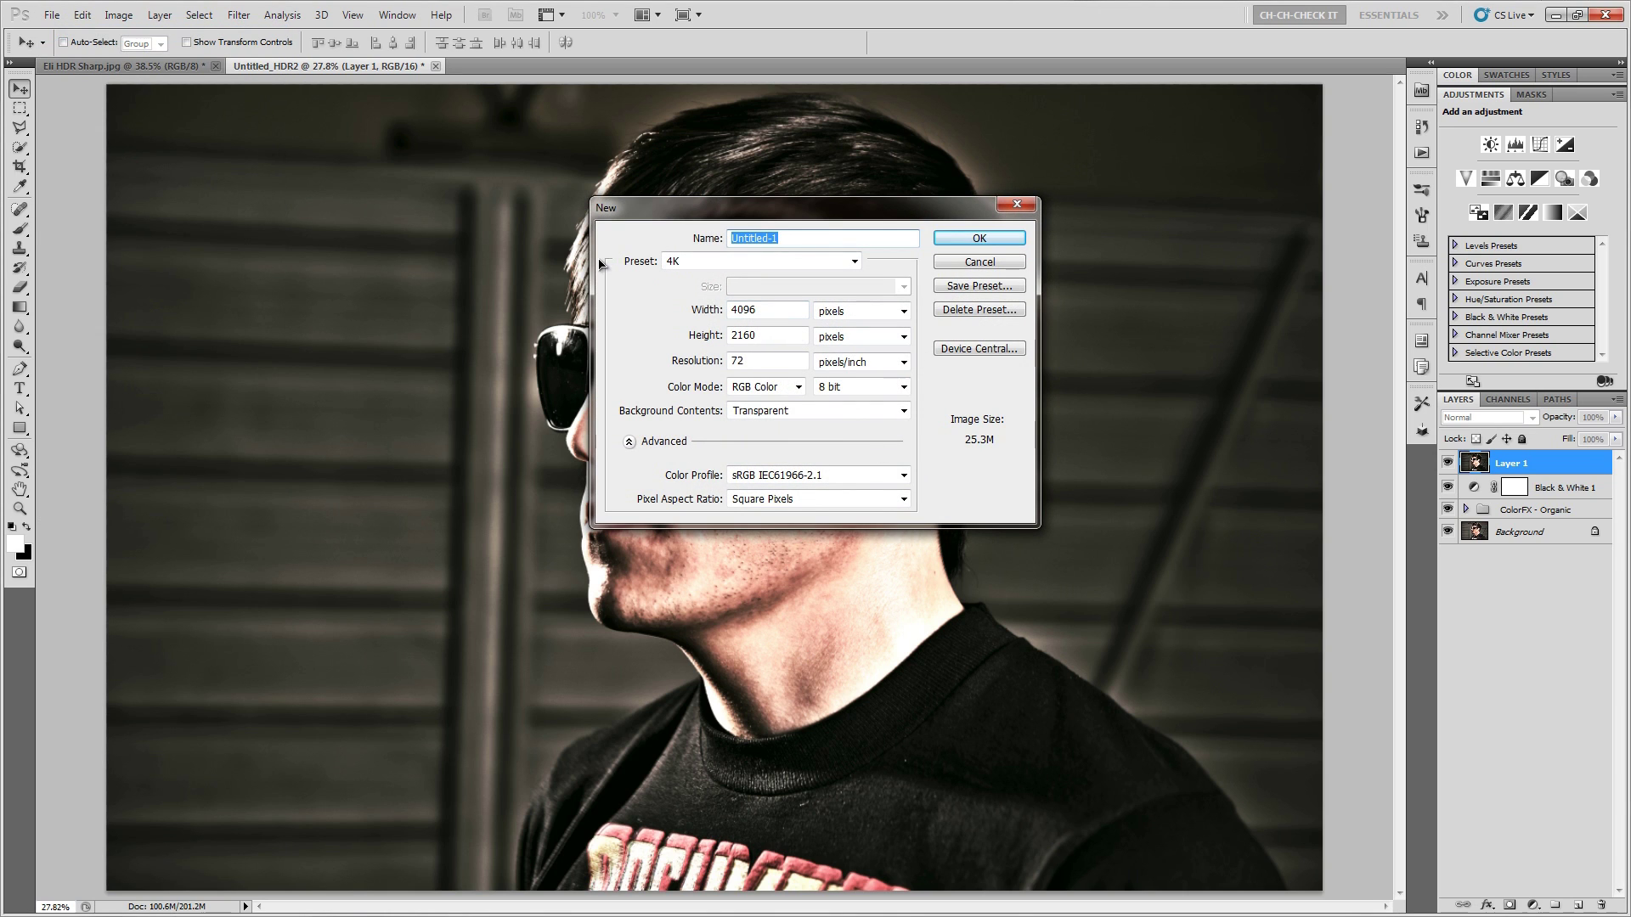
pyautogui.moveTo(789, 316); pyautogui.dragTo(694, 319)
pyautogui.press('Tab')
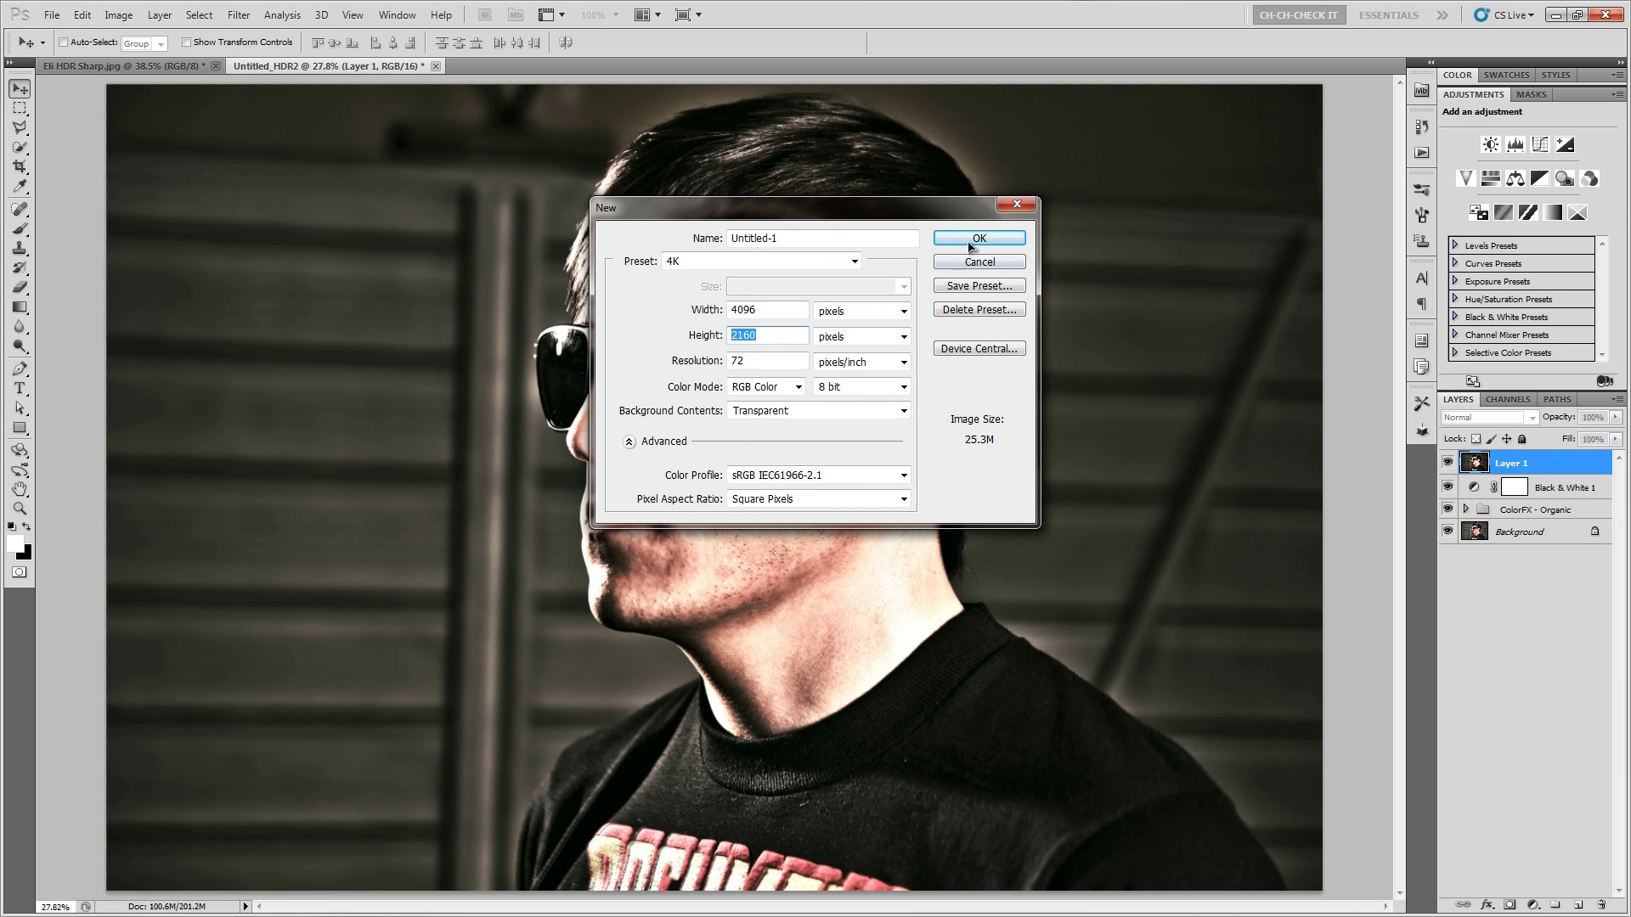
pyautogui.click(973, 247)
pyautogui.click(313, 68)
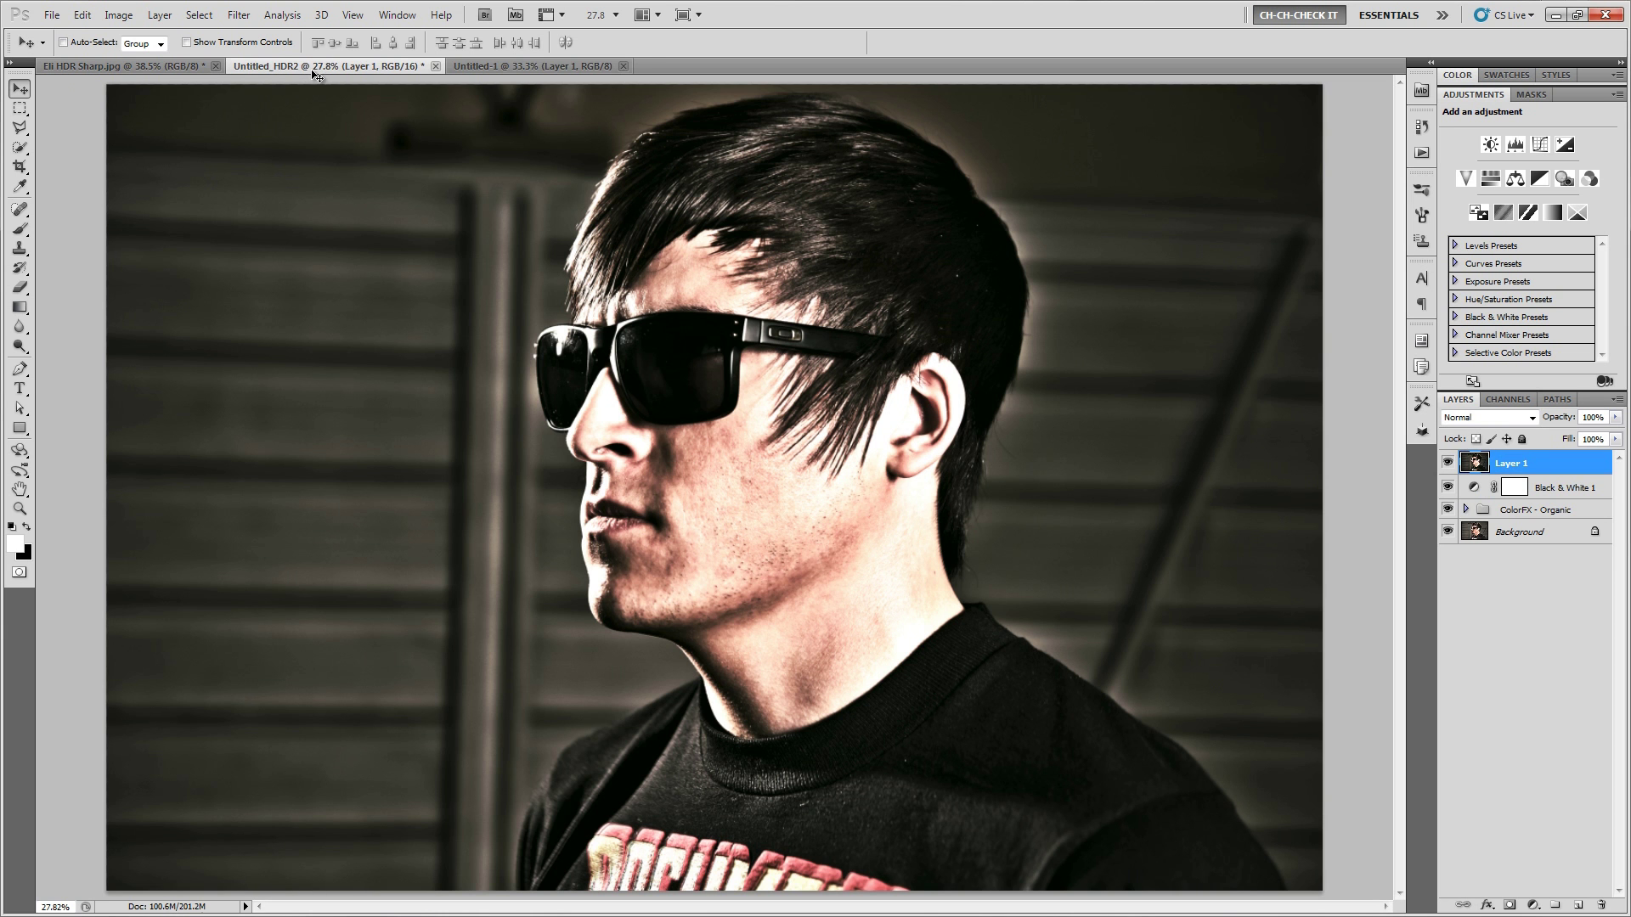
pyautogui.moveTo(777, 578); pyautogui.dragTo(746, 503)
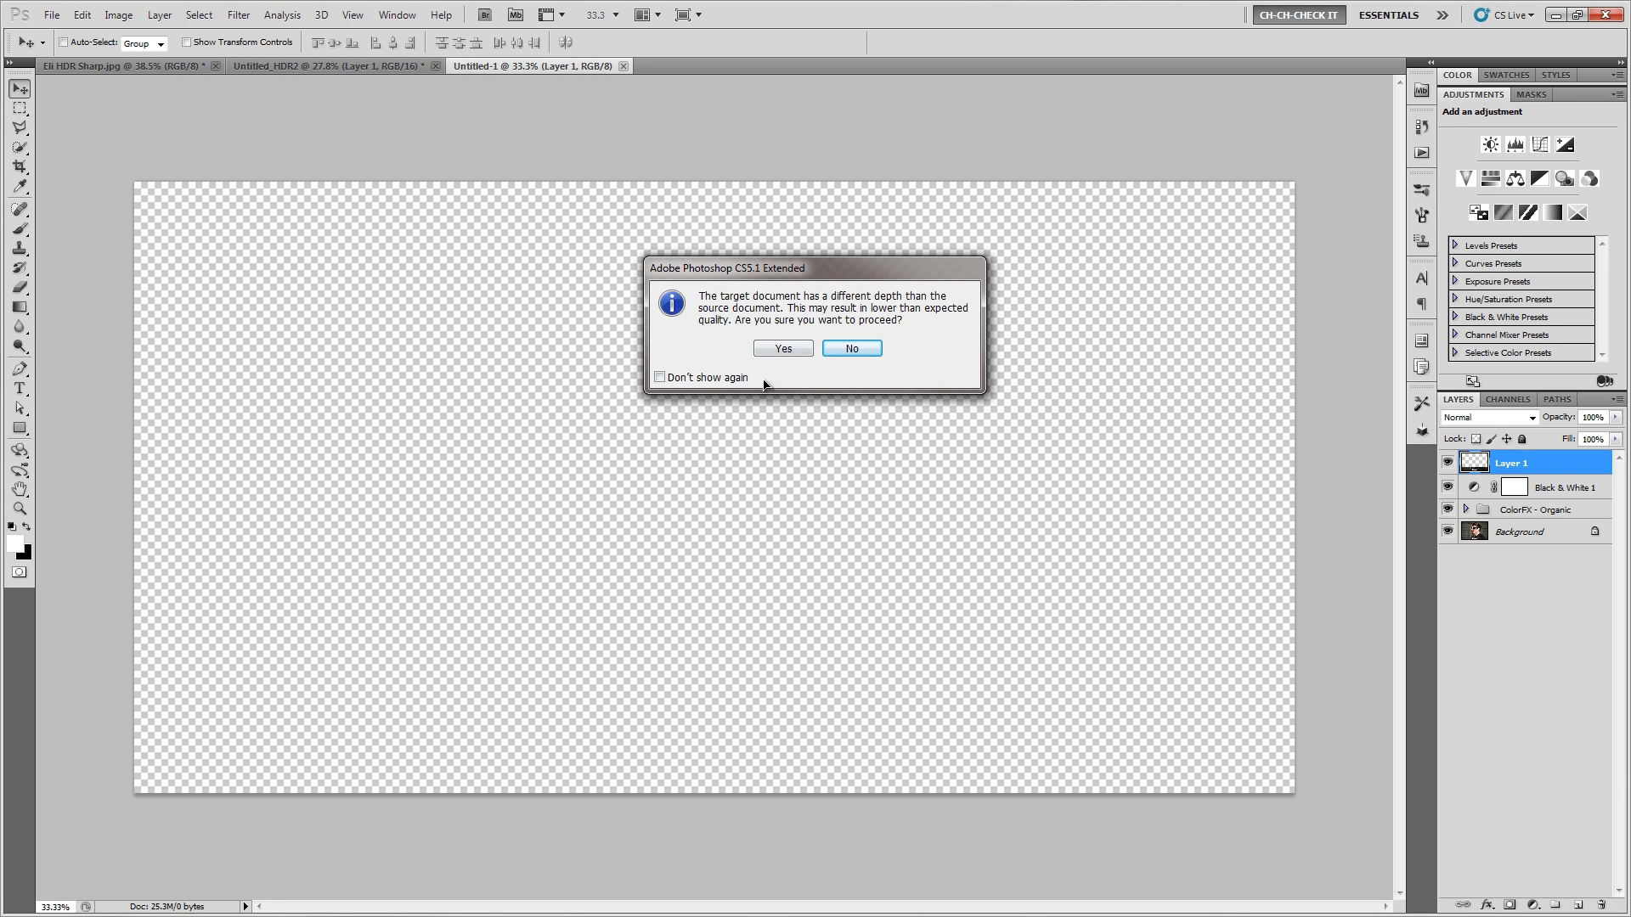
# - Accept the bit-depth warning and shift the placed portrait so the face fills the 4K frame
pyautogui.click(775, 348)
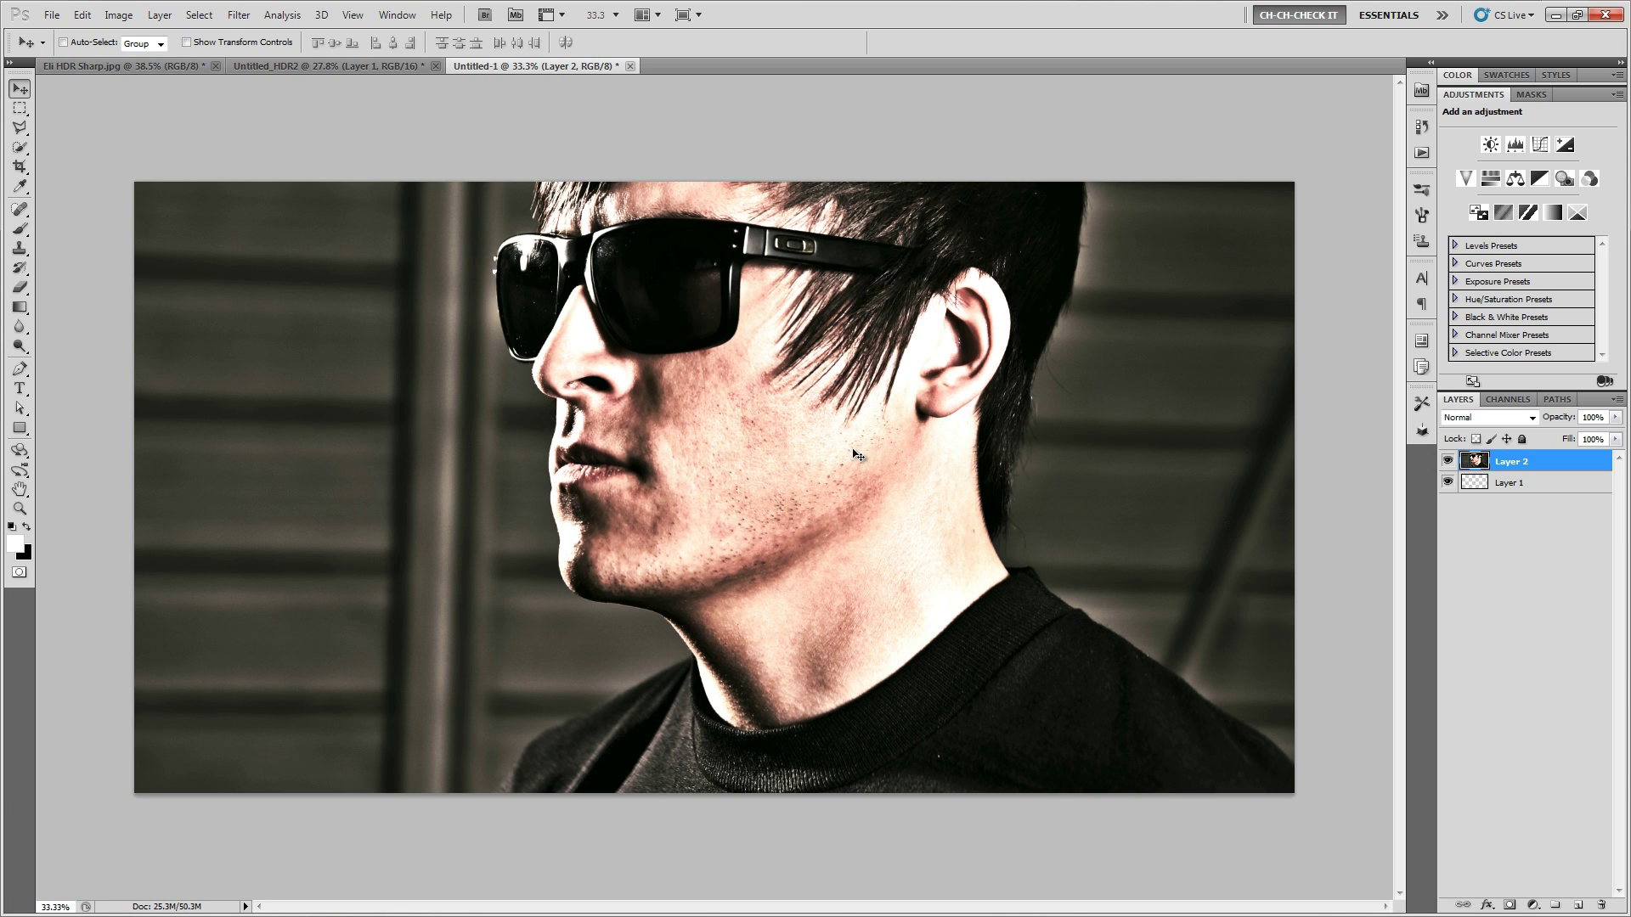
pyautogui.moveTo(823, 382); pyautogui.dragTo(931, 497)
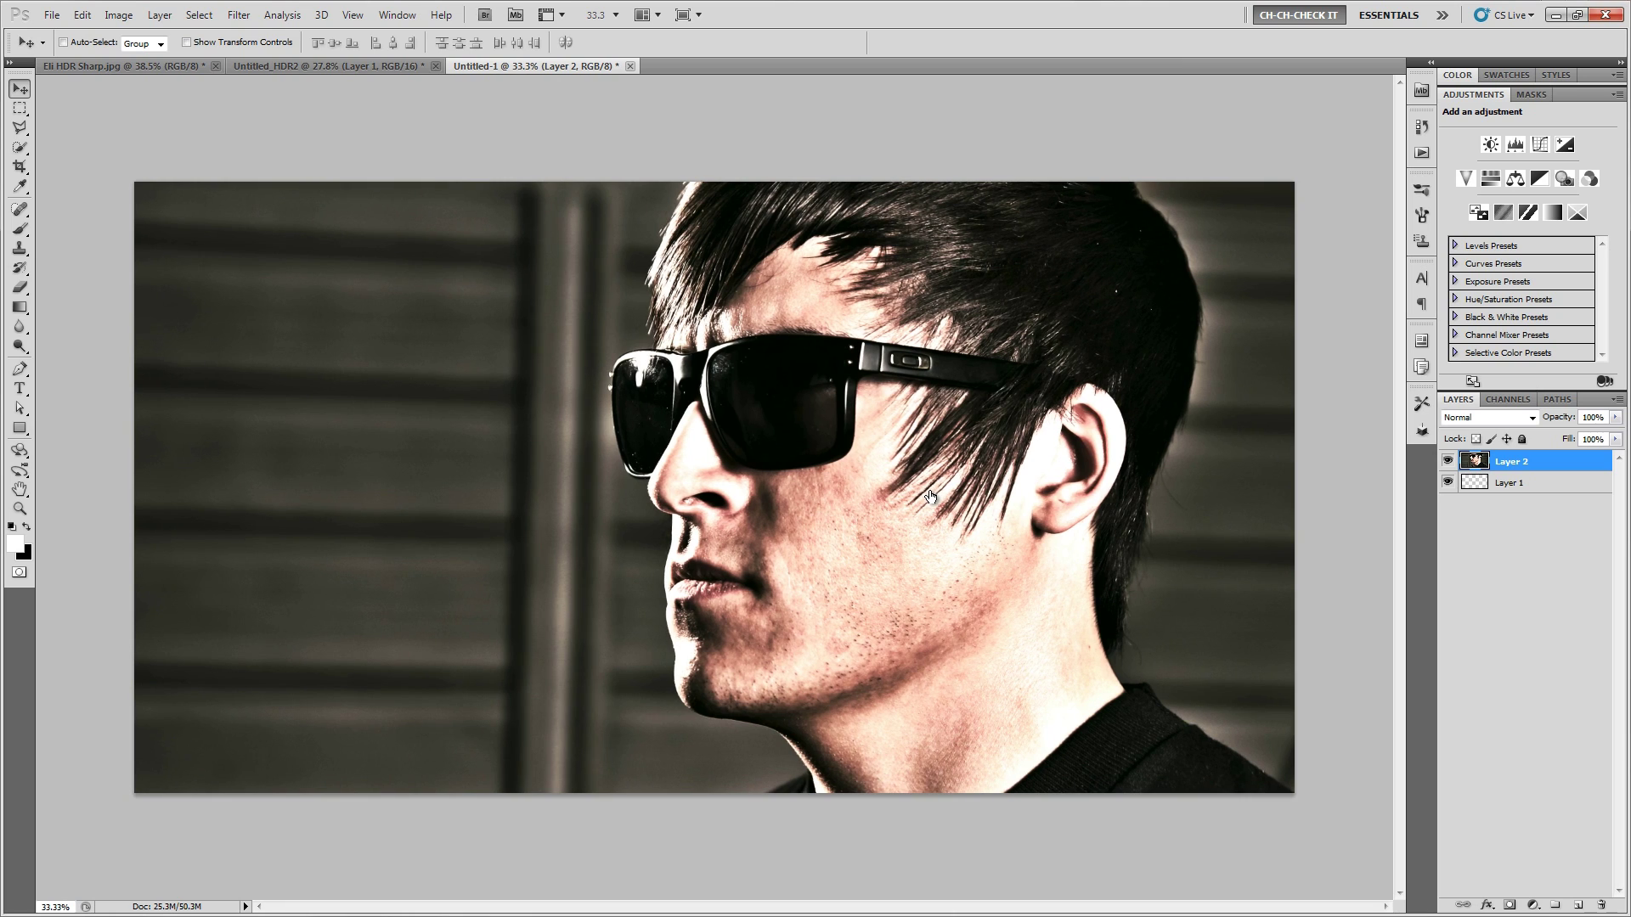
pyautogui.click(1421, 153)
# - Run the Cool vignette action, adding a Soft Light Cool Vin layer above the portrait
pyautogui.click(1315, 182)
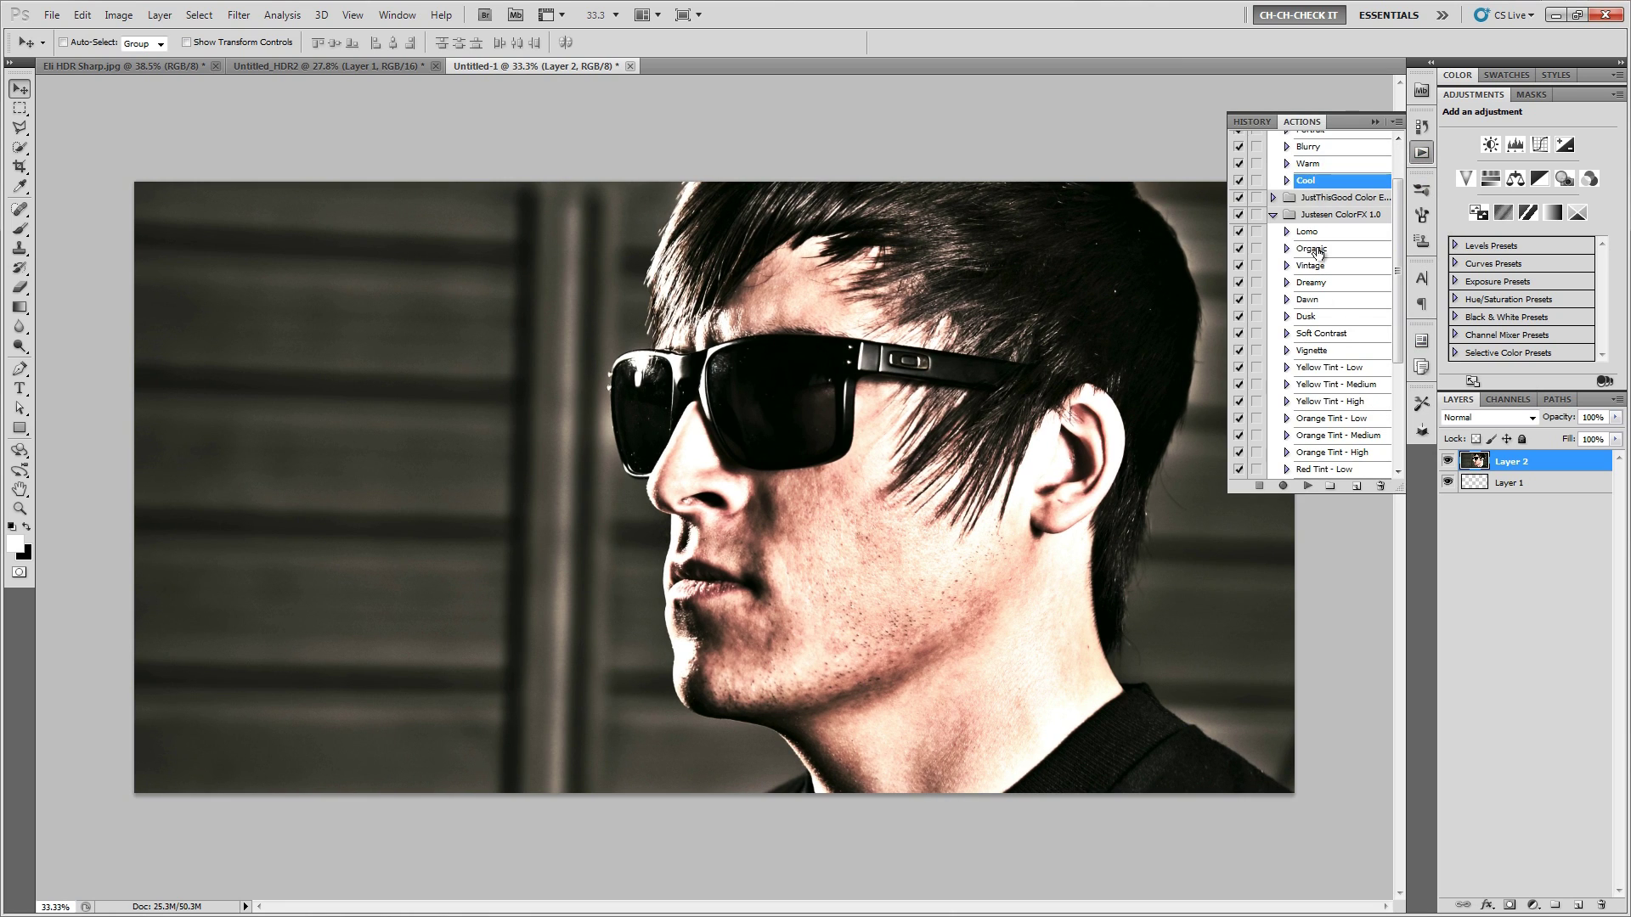
pyautogui.scroll(3, 1318, 255)
pyautogui.click(1308, 486)
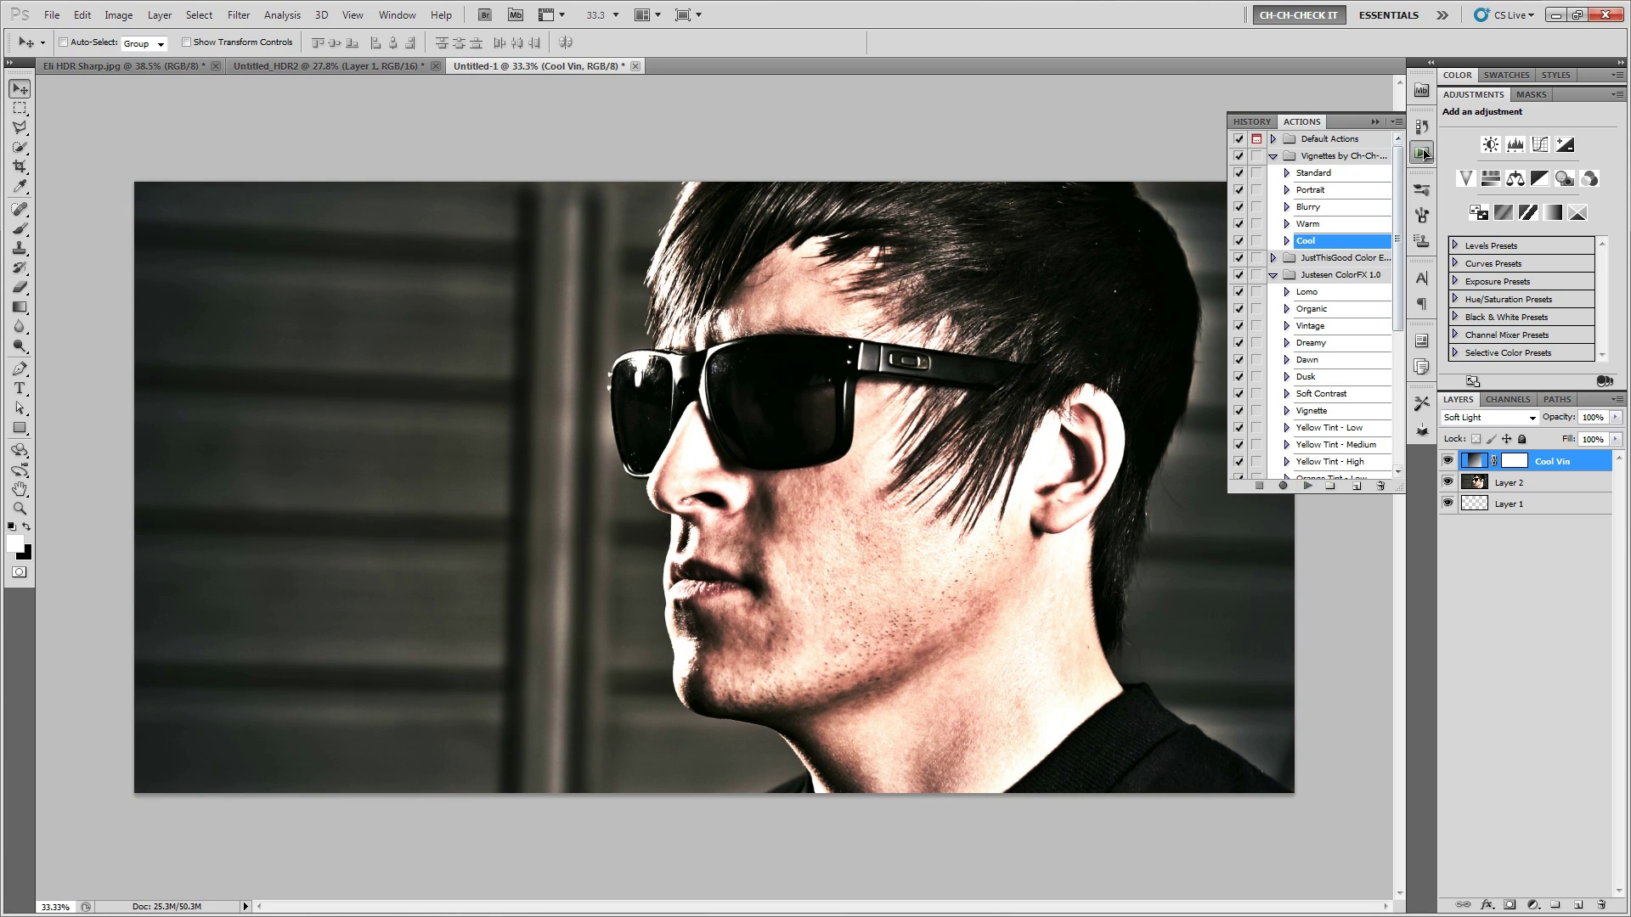